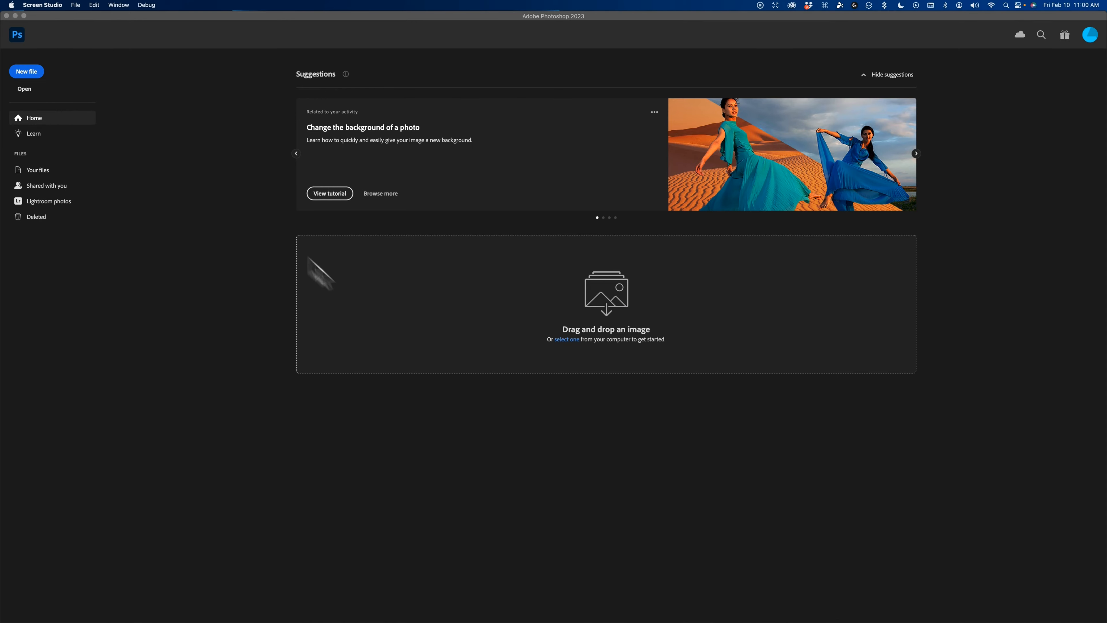
# - Open the woman's portrait photo from the PS_Color Change folder in Downloads on the external drive
pyautogui.click(26, 89)
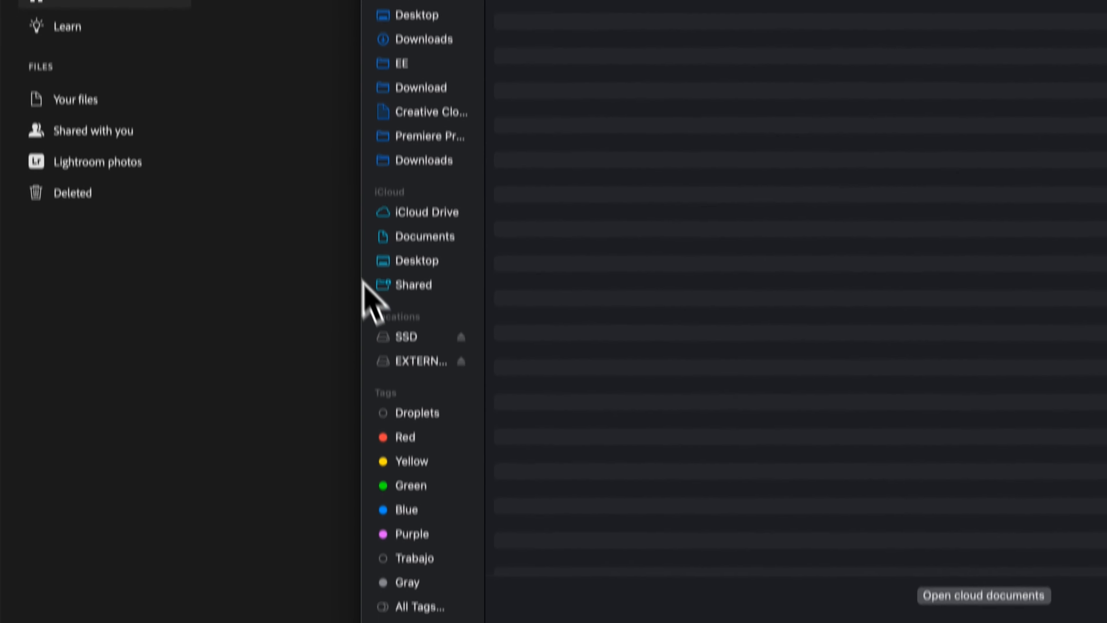
pyautogui.click(414, 361)
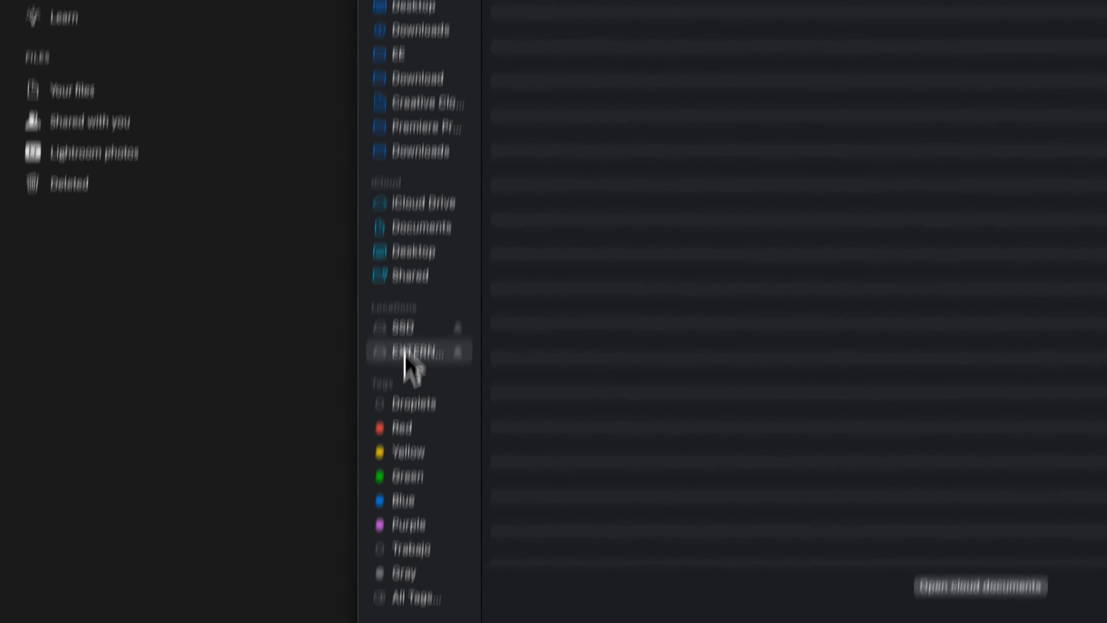
pyautogui.click(551, 213)
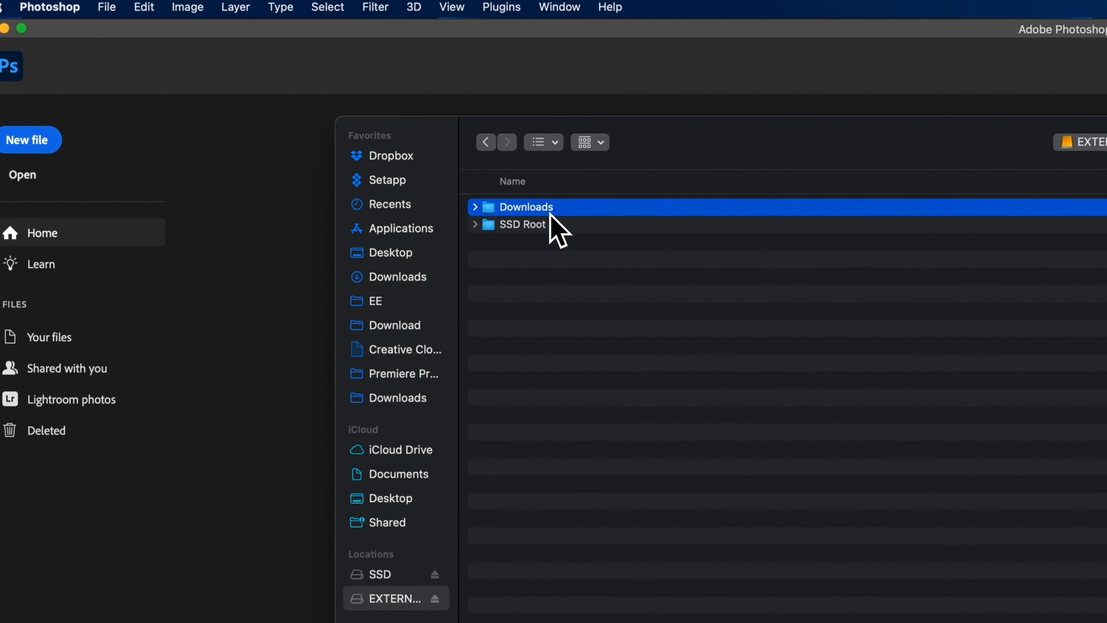
pyautogui.doubleClick(550, 213)
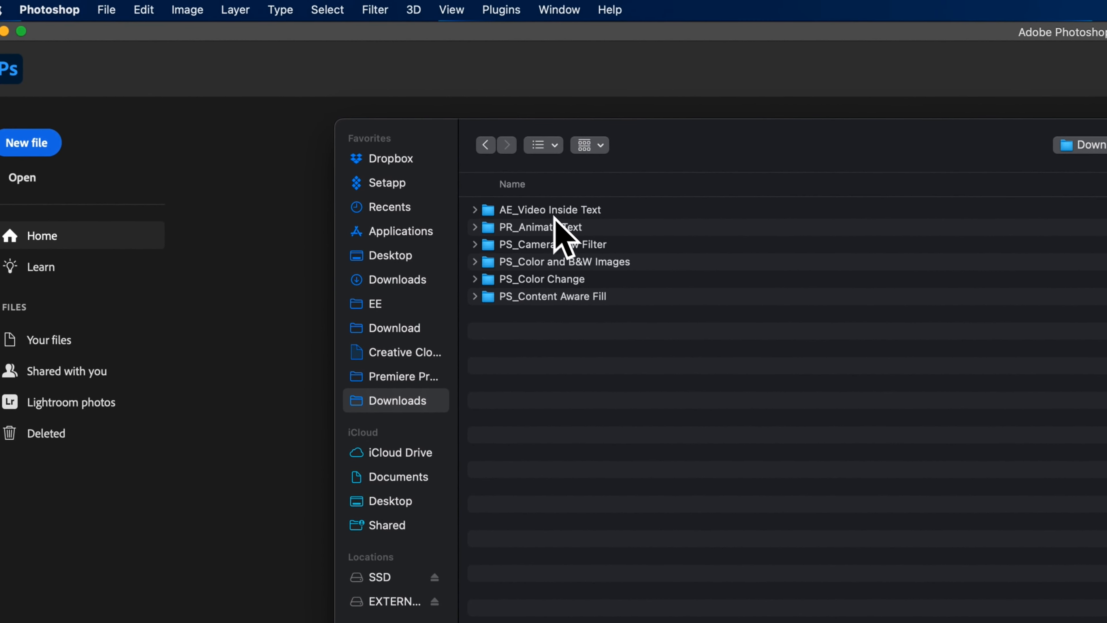
pyautogui.click(574, 280)
pyautogui.doubleClick(574, 280)
pyautogui.doubleClick(545, 210)
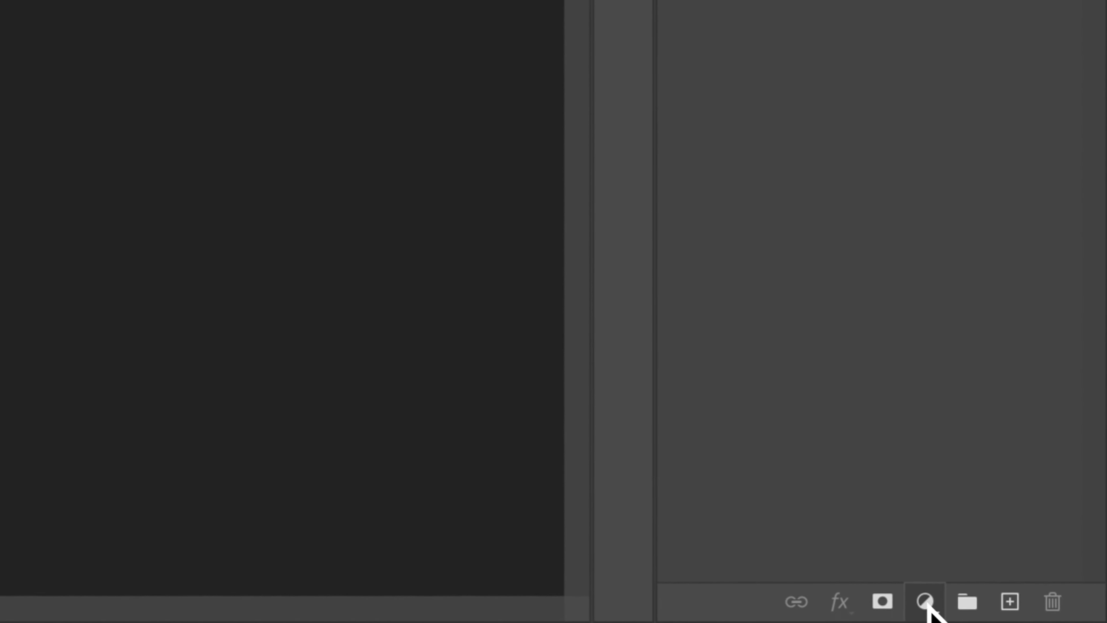
# - Add a Hue/Saturation adjustment layer above the Background layer
pyautogui.click(1058, 618)
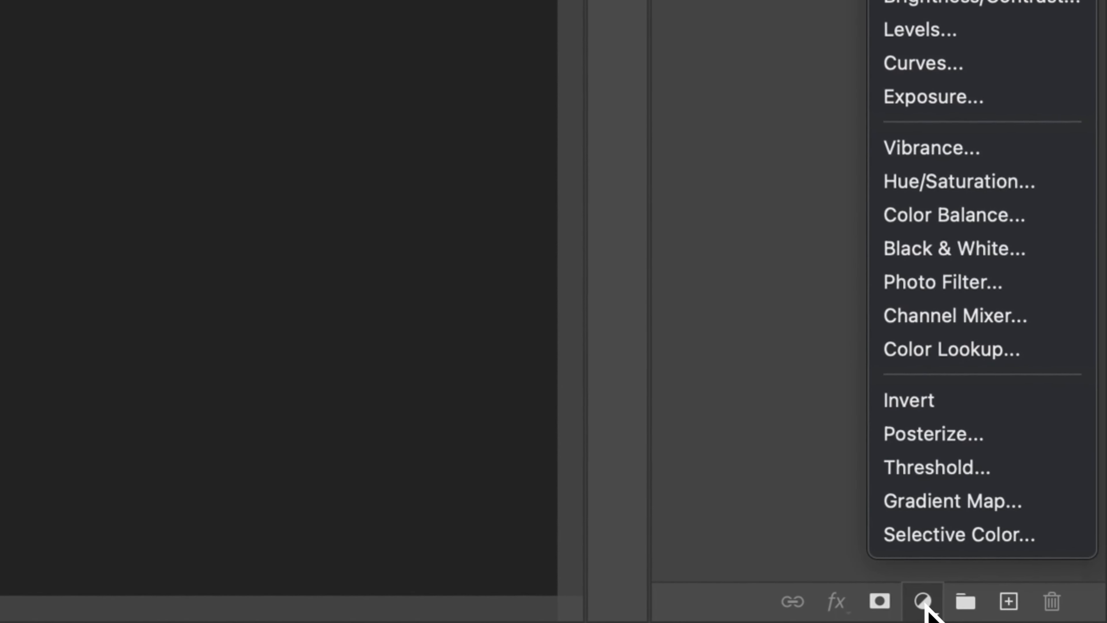
pyautogui.click(1058, 618)
pyautogui.click(923, 601)
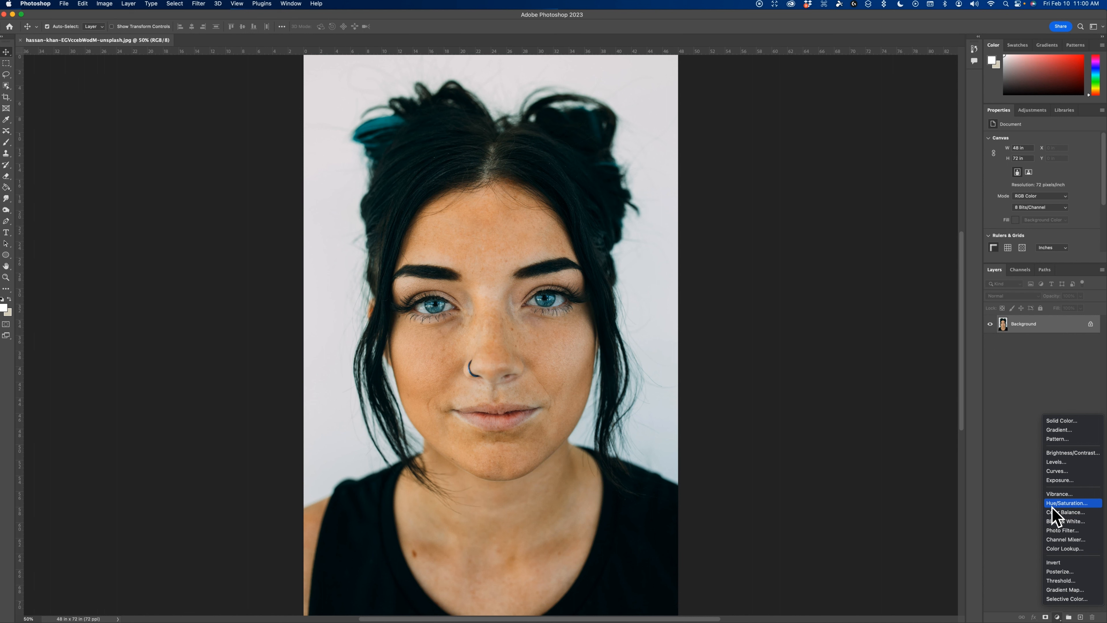
pyautogui.click(1073, 506)
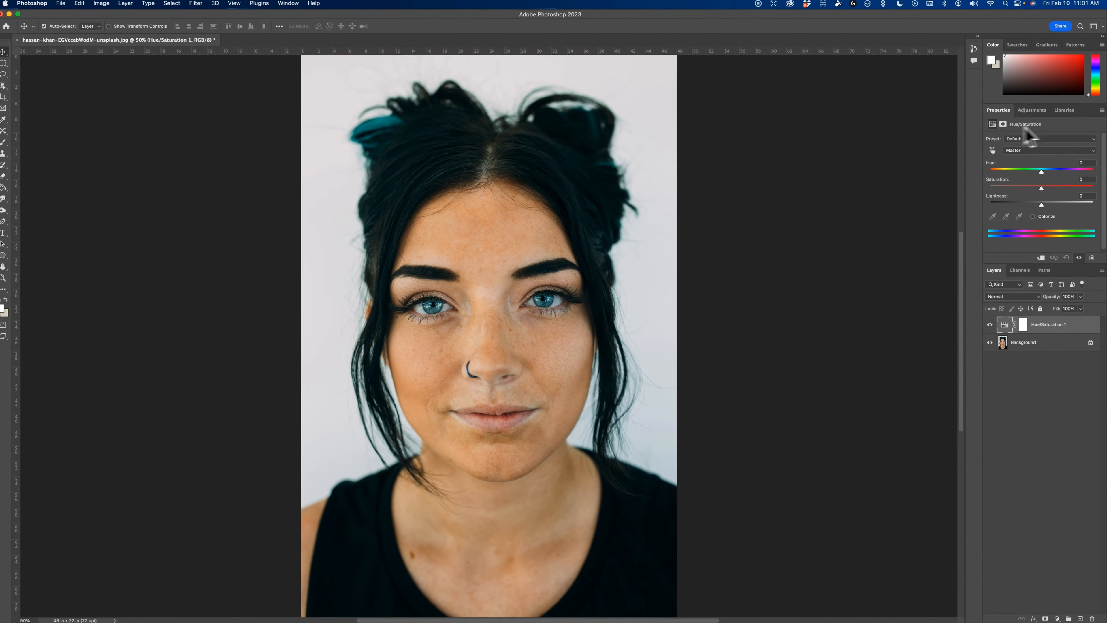
pyautogui.moveTo(1041, 172); pyautogui.dragTo(1043, 174)
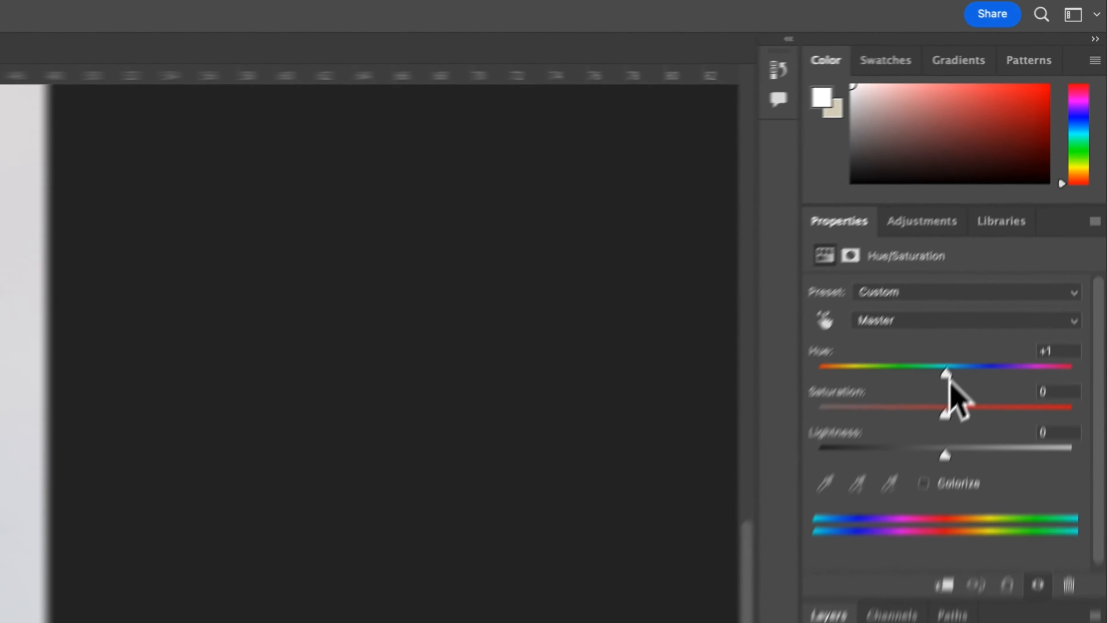
pyautogui.moveTo(950, 377); pyautogui.dragTo(965, 379)
pyautogui.press('super+z')
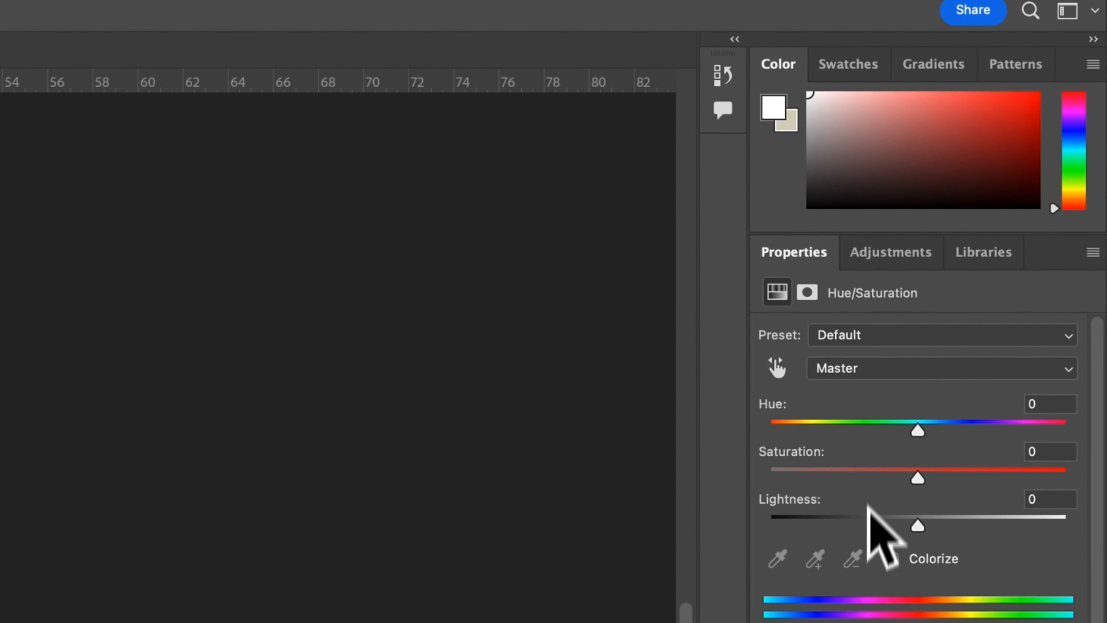
# - Turn on Colorize for the Hue/Saturation 1 adjustment and invert its layer mask to black
pyautogui.click(876, 314)
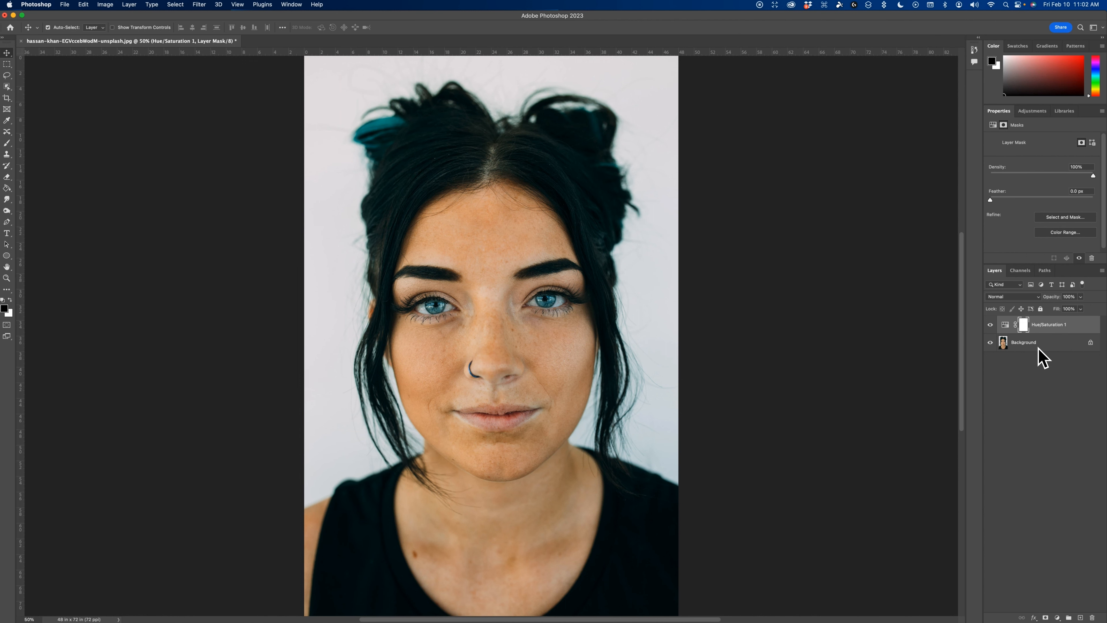
pyautogui.click(1044, 330)
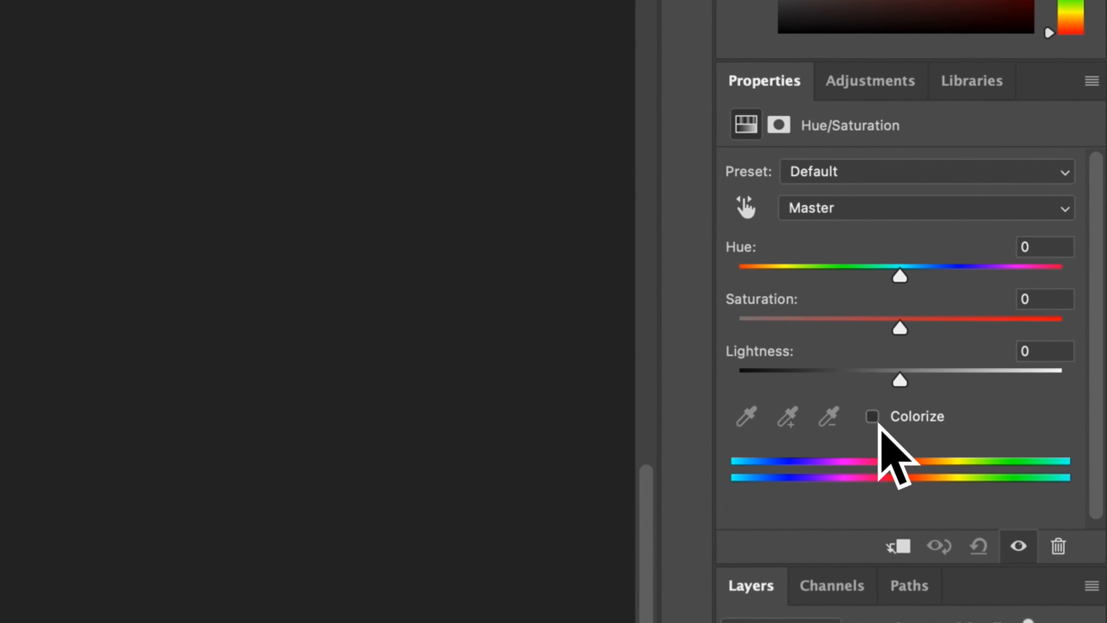
pyautogui.click(878, 421)
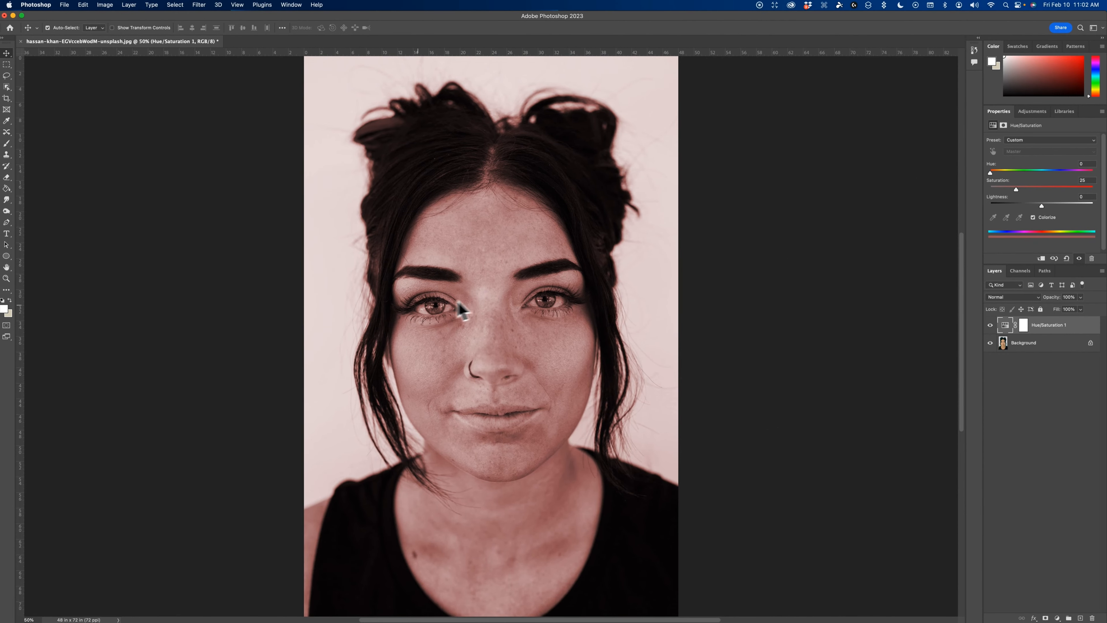
pyautogui.click(1024, 328)
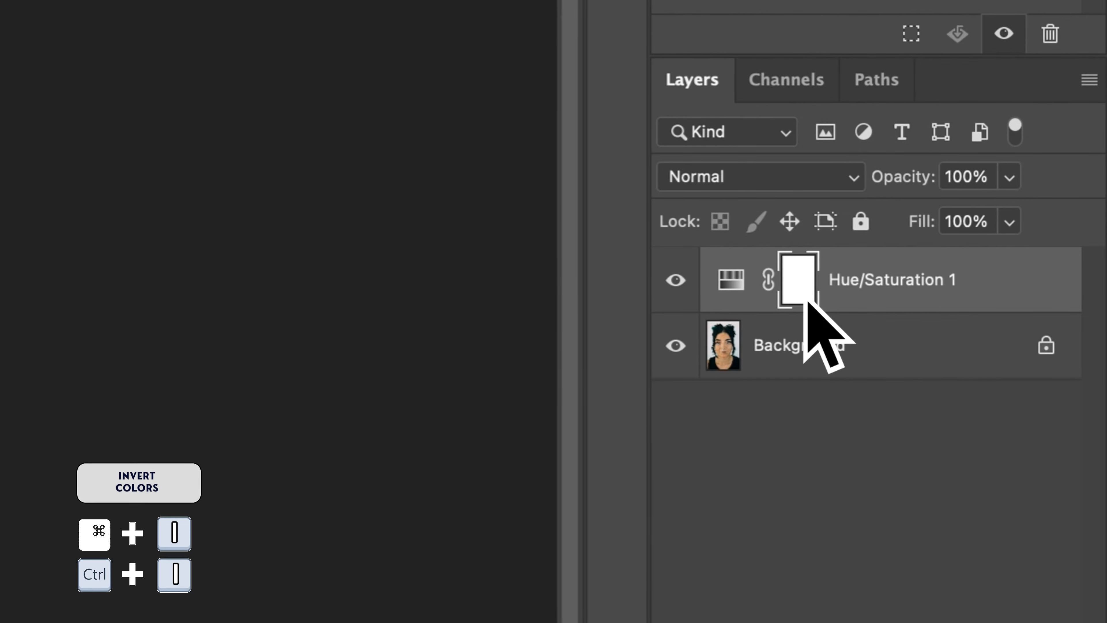
pyautogui.hotkey('ctrl', 'i')
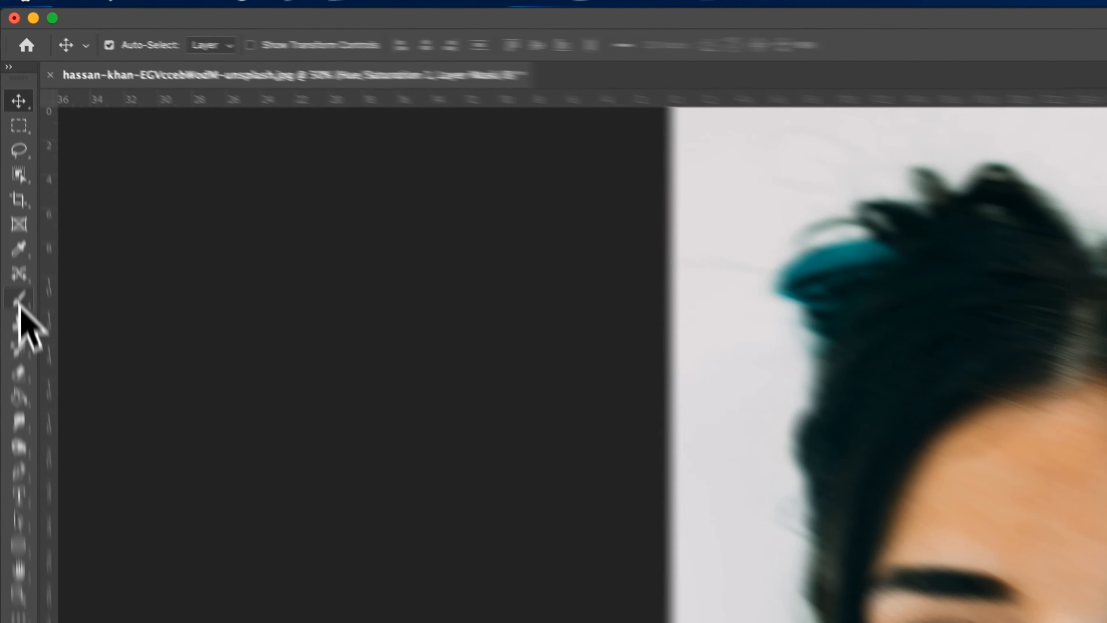
# - Set up the Brush tool with white as the foreground colour and a larger Soft Round tip at 0% hardness
pyautogui.click(19, 302)
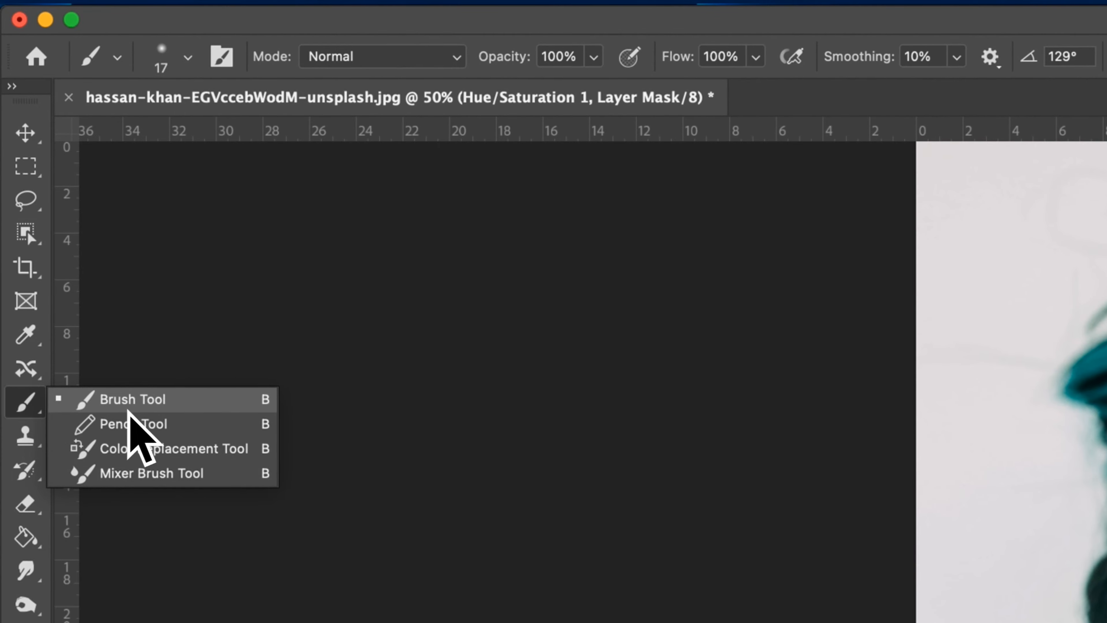
pyautogui.click(94, 302)
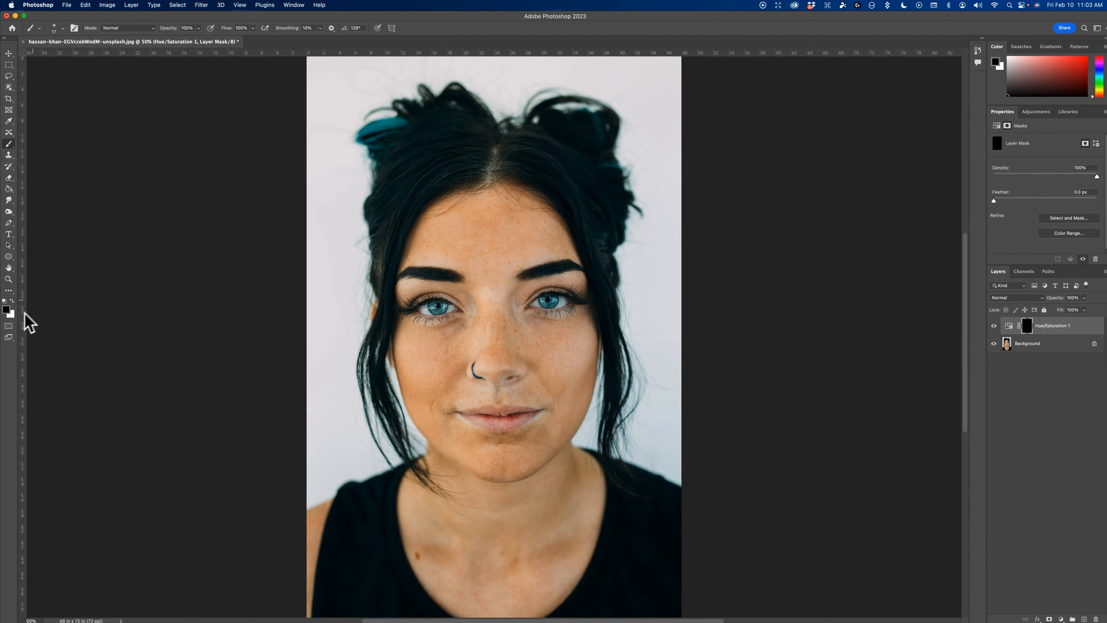
pyautogui.press('x')
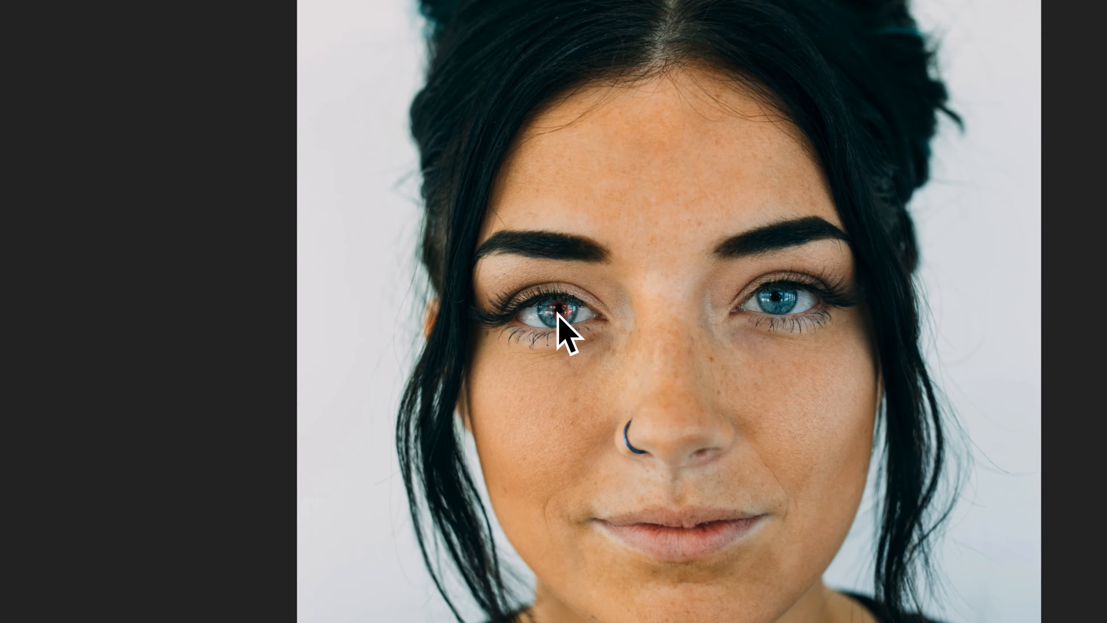
pyautogui.rightClick(557, 312)
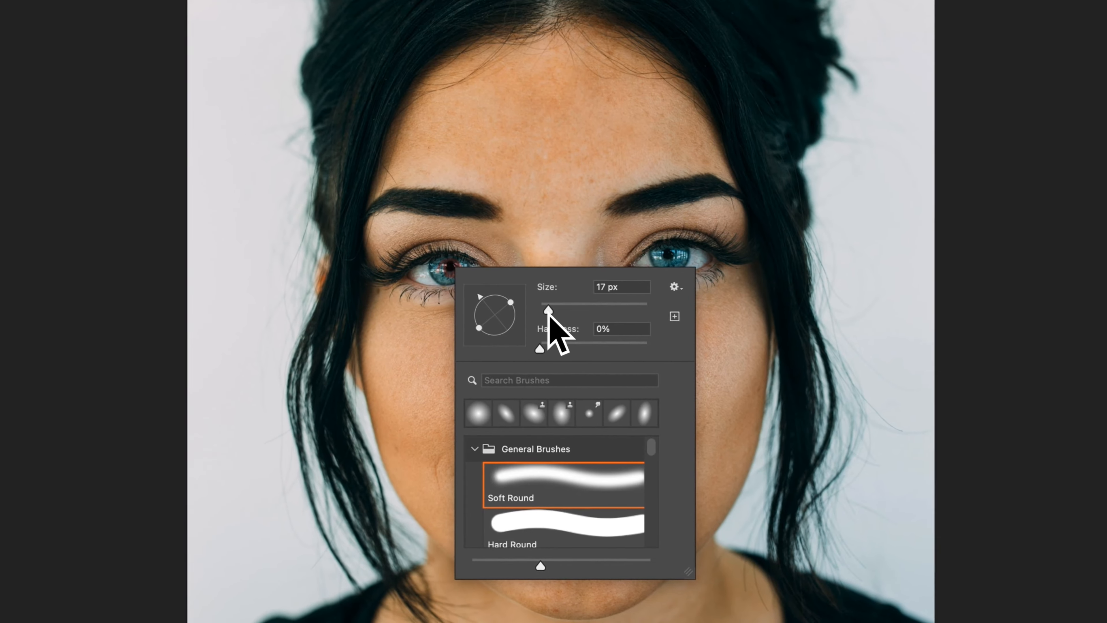
pyautogui.moveTo(549, 312); pyautogui.dragTo(567, 314)
pyautogui.click(445, 273)
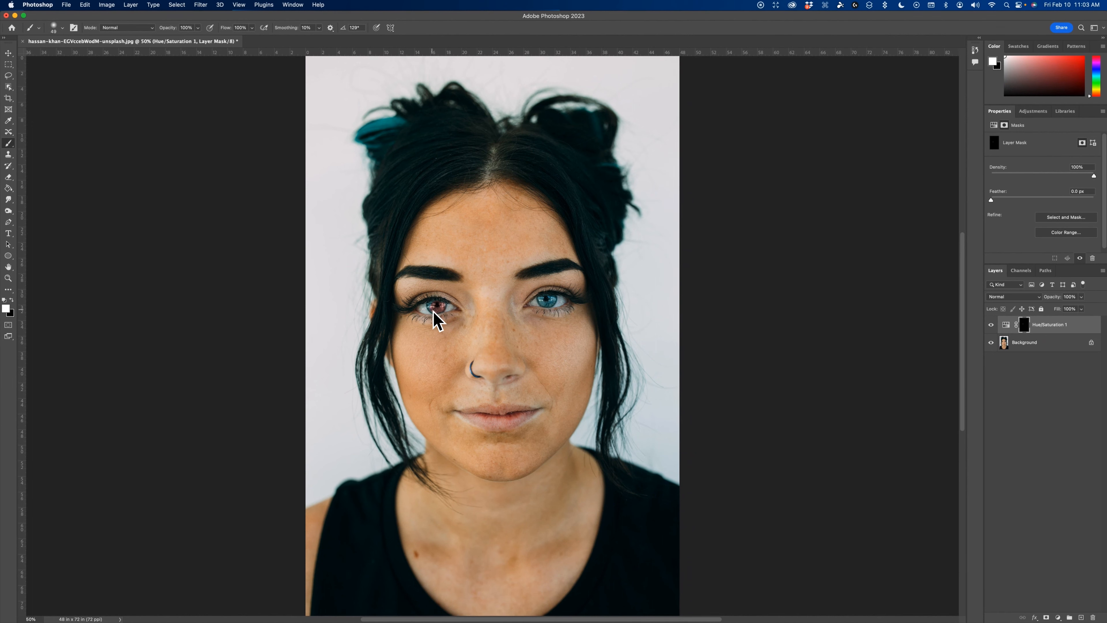
# - Paint white on the Hue/Saturation 1 mask over both irises
pyautogui.moveTo(432, 304); pyautogui.dragTo(443, 307)
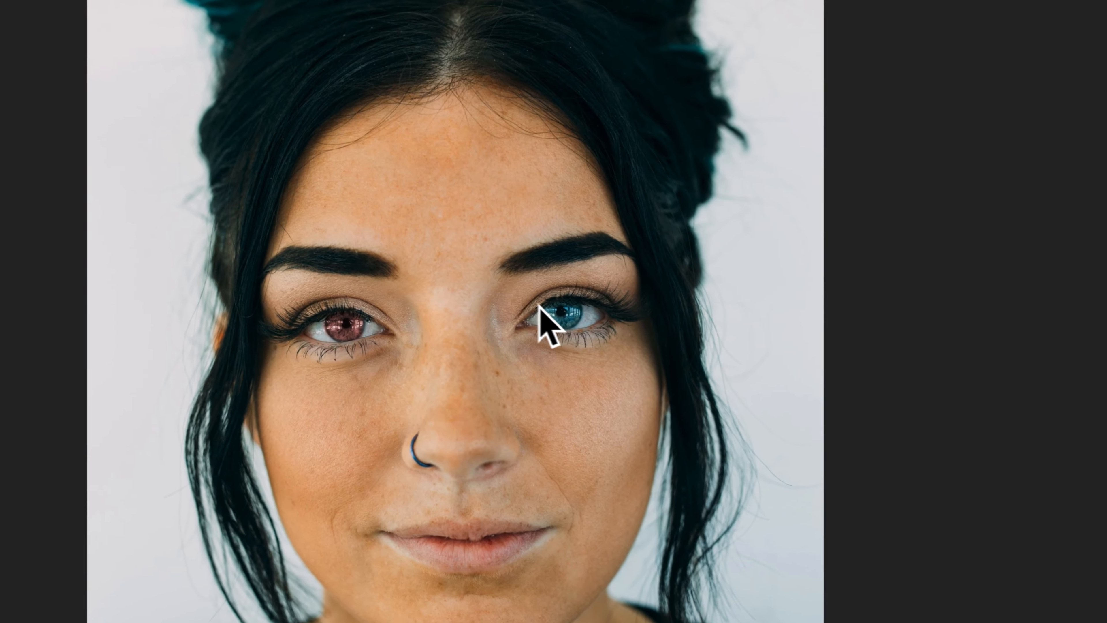
pyautogui.moveTo(654, 298); pyautogui.dragTo(651, 314)
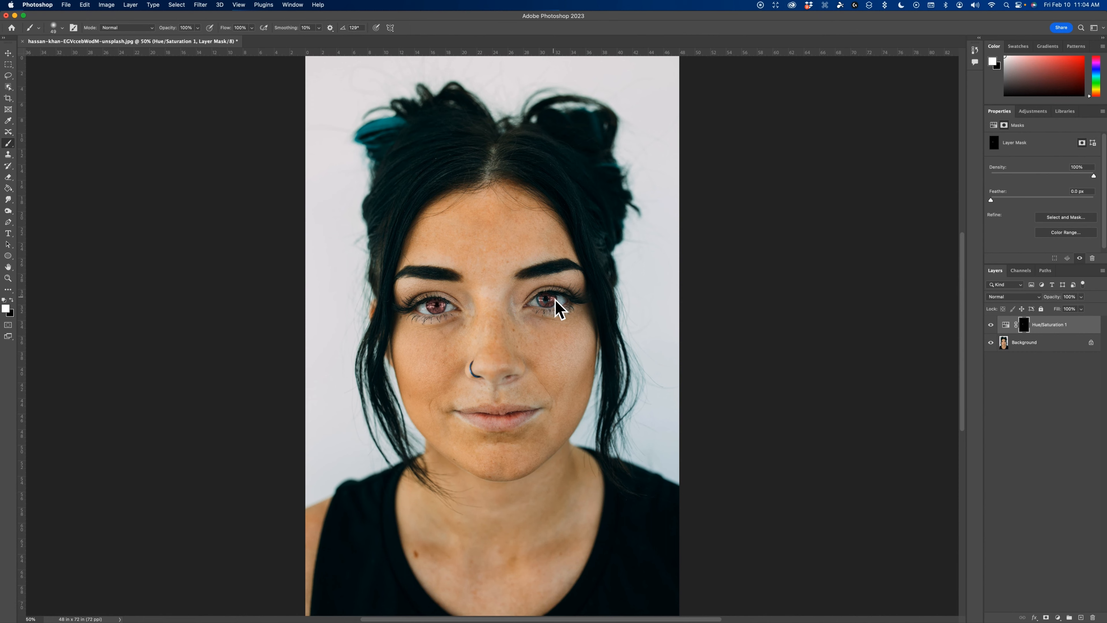
pyautogui.moveTo(555, 299); pyautogui.dragTo(540, 299)
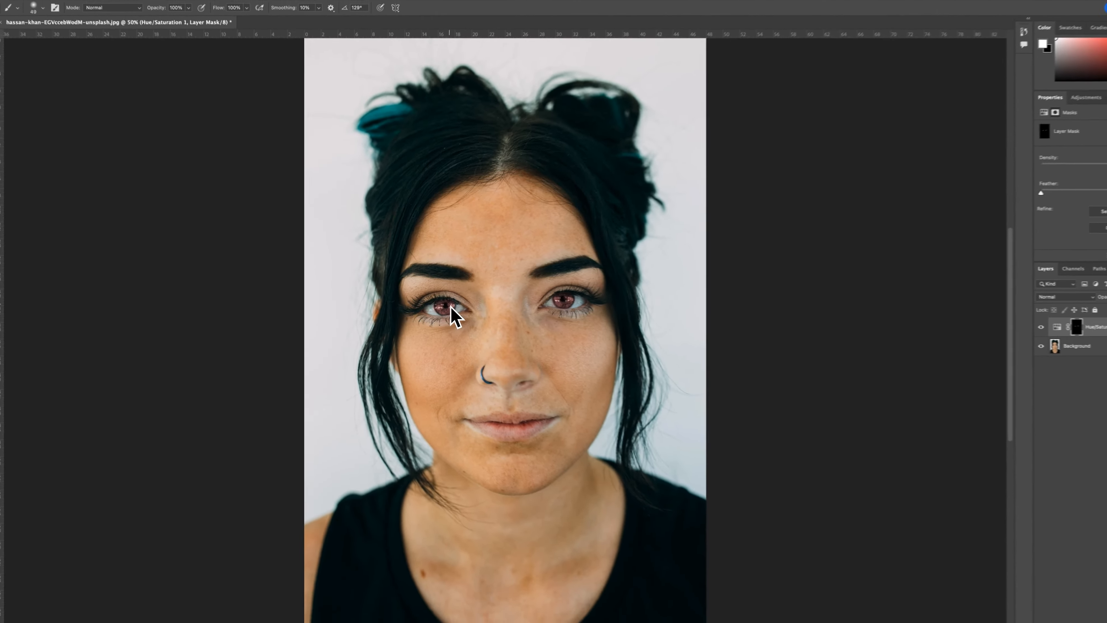
# - Clean up the mask around both irises, painting black over the colour spill on the white of the eye
pyautogui.press('super+plus')
pyautogui.press('super+plus')
pyautogui.press('super+plus')
pyautogui.press('super+plus')
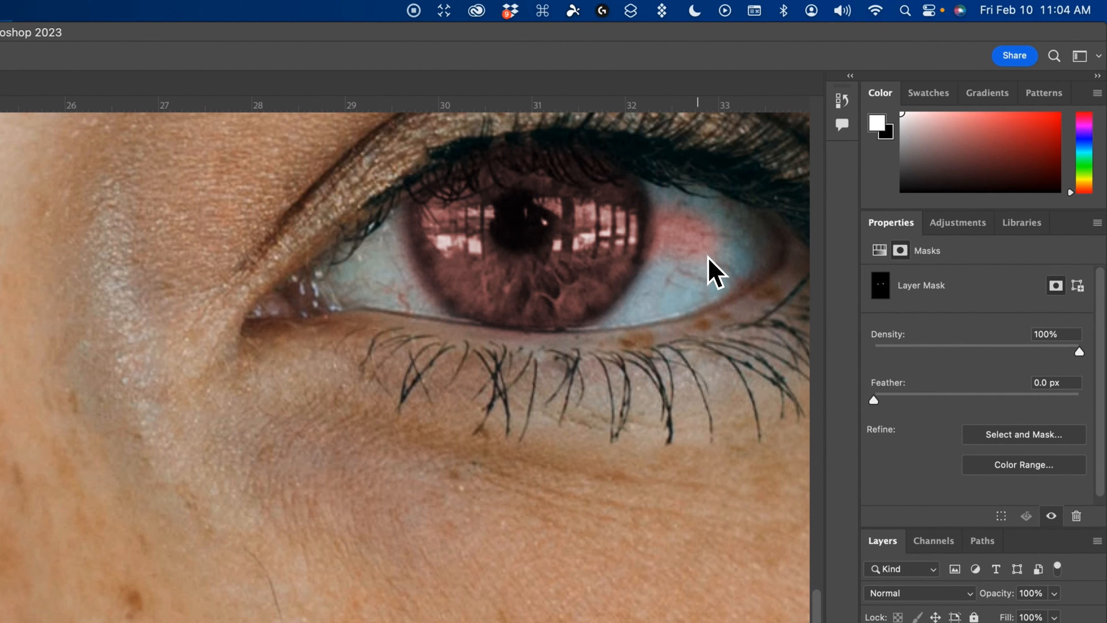
pyautogui.press('x')
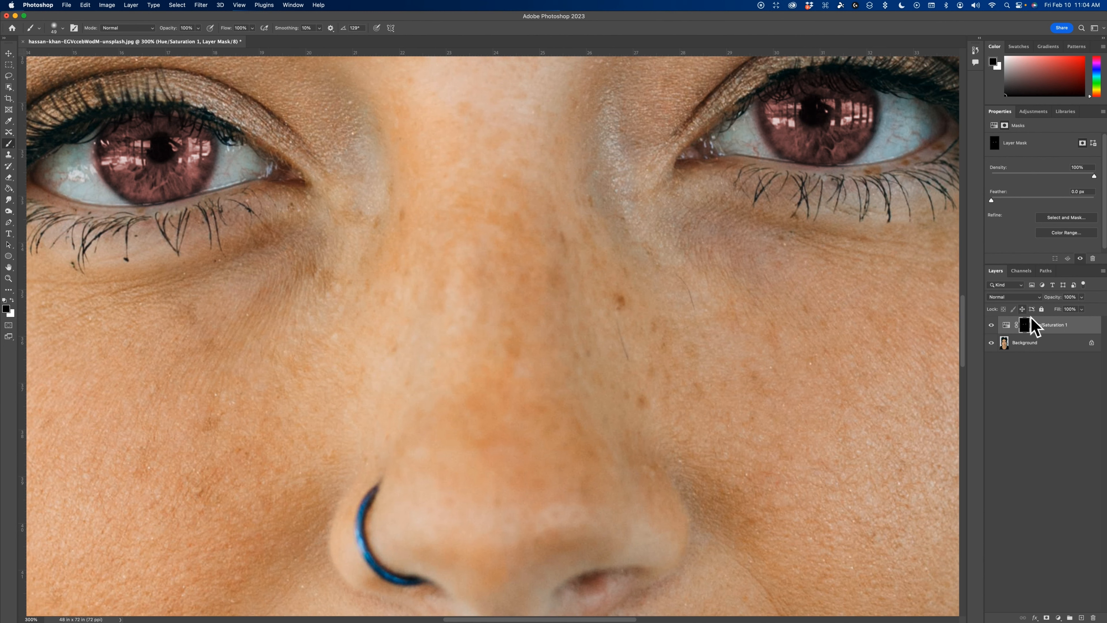
# - Recolour the irises blue in the Hue/Saturation 1 adjustment with Hue 212, Saturation 42 and Lightness +4
pyautogui.click(1006, 324)
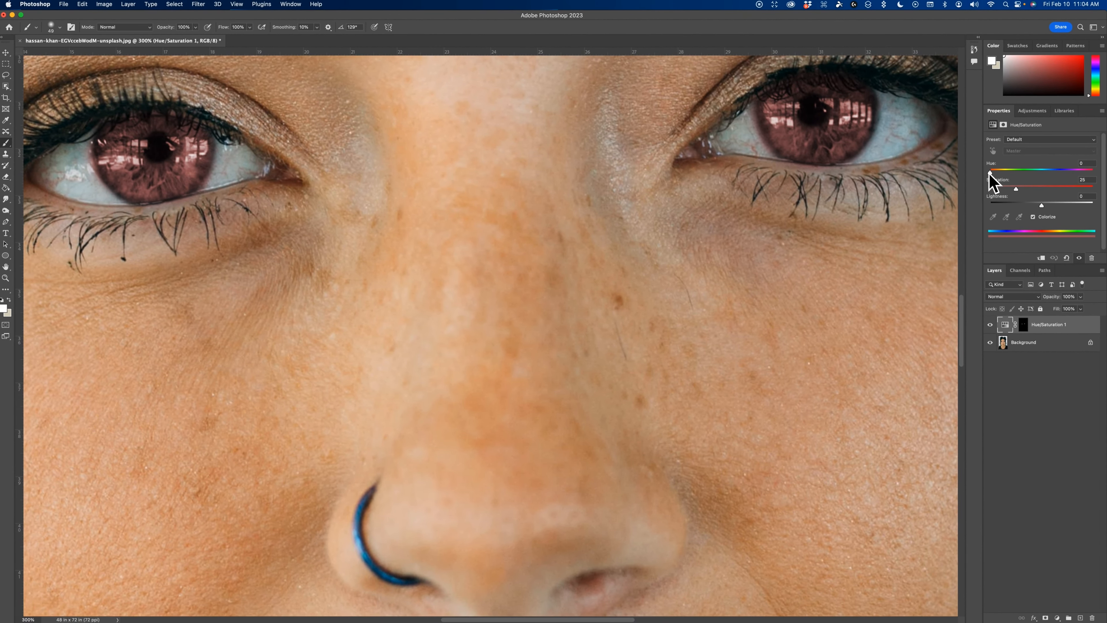
pyautogui.moveTo(990, 173); pyautogui.dragTo(1031, 173)
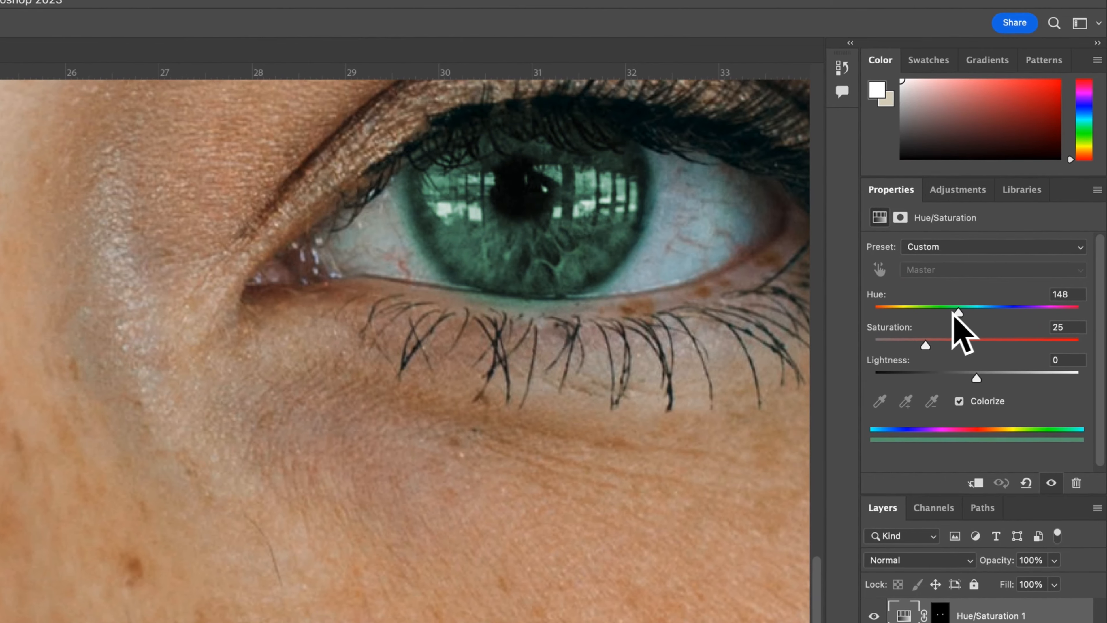
pyautogui.moveTo(953, 313); pyautogui.dragTo(995, 313)
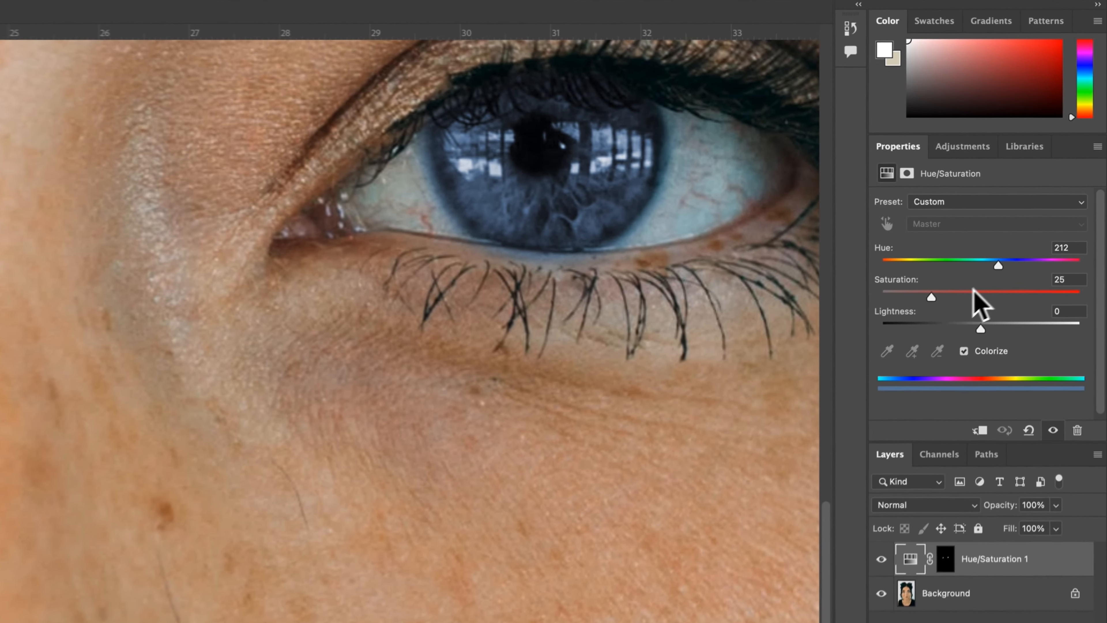
pyautogui.moveTo(932, 296); pyautogui.dragTo(981, 342)
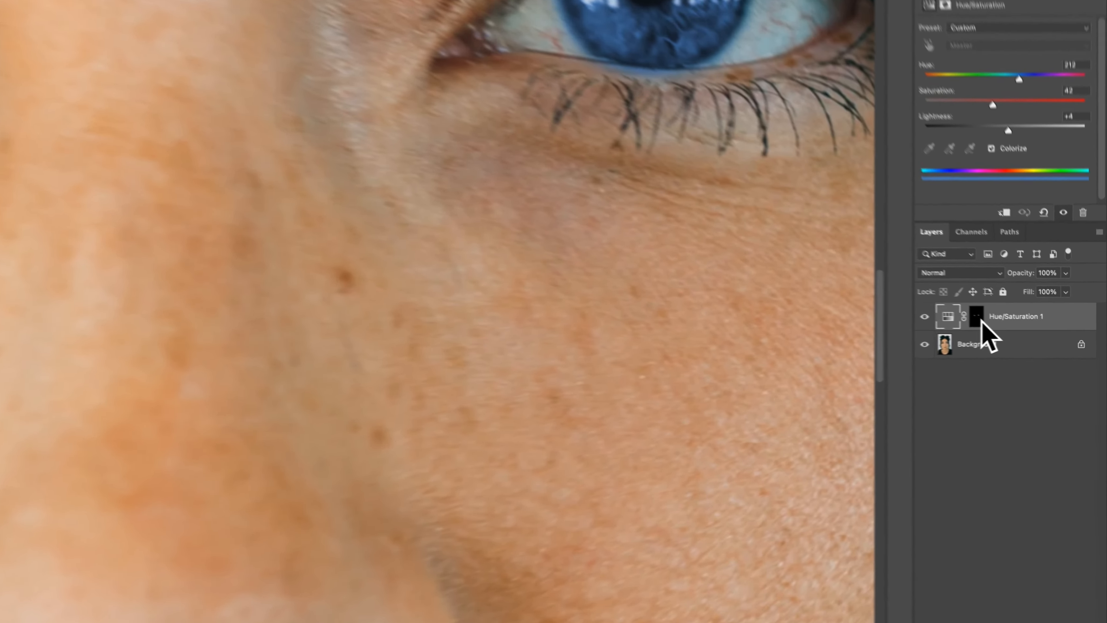
# - Reselect the Hue/Saturation 1 layer mask and switch the foreground colour to white for touching up the iris edges
pyautogui.click(1025, 325)
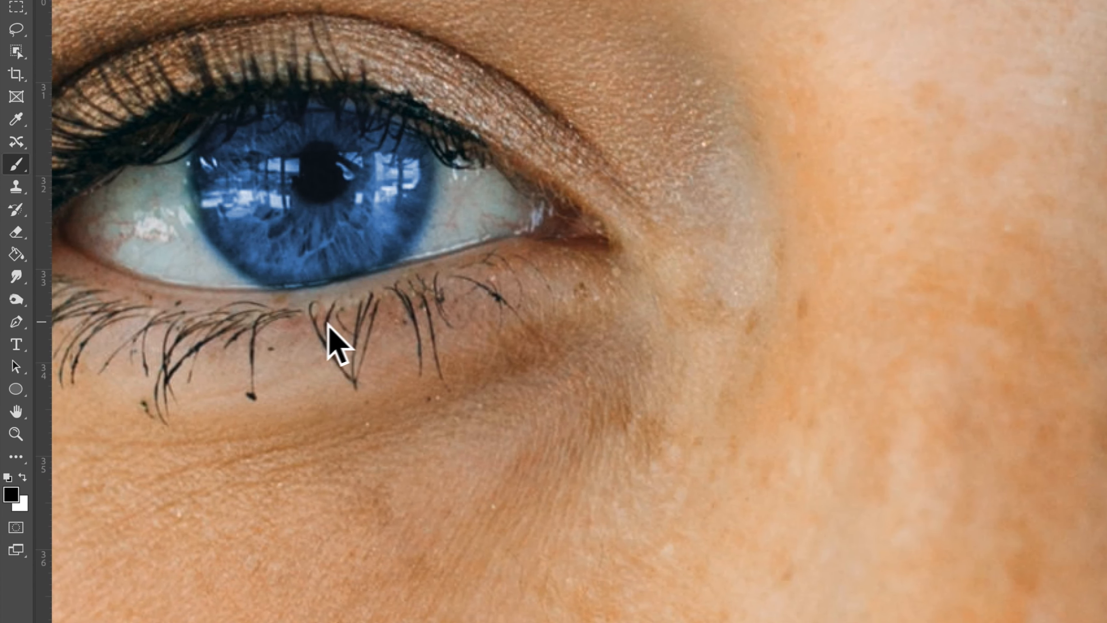
pyautogui.press('x')
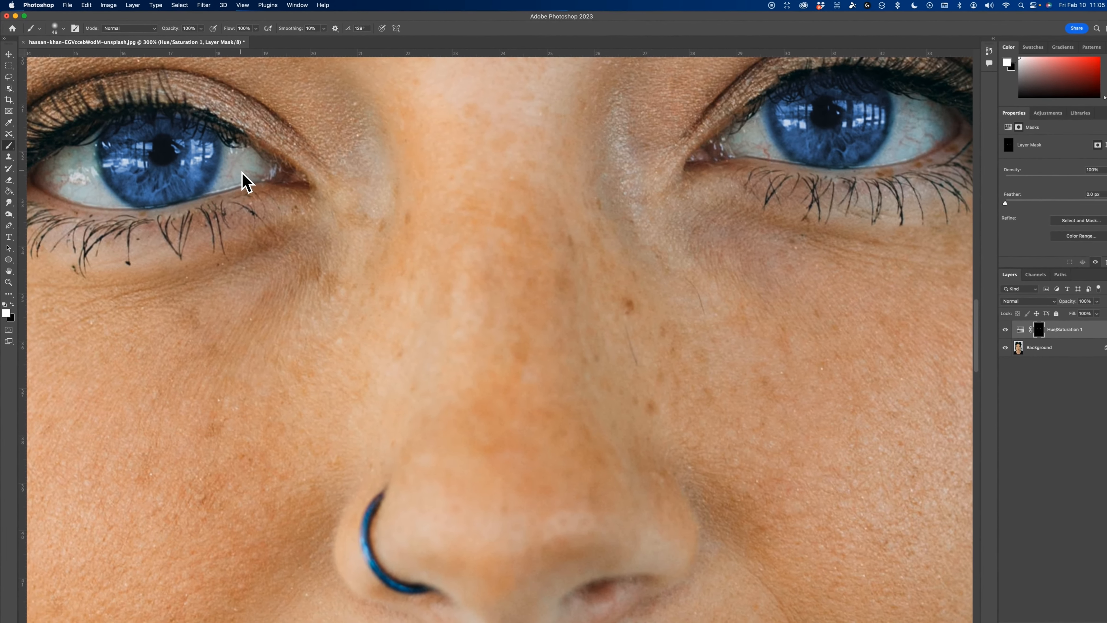
# - Add a second Hue/Saturation adjustment layer above Hue/Saturation 1
pyautogui.press('super+minus')
pyautogui.press('super+minus')
pyautogui.press('super+minus')
pyautogui.press('super+minus')
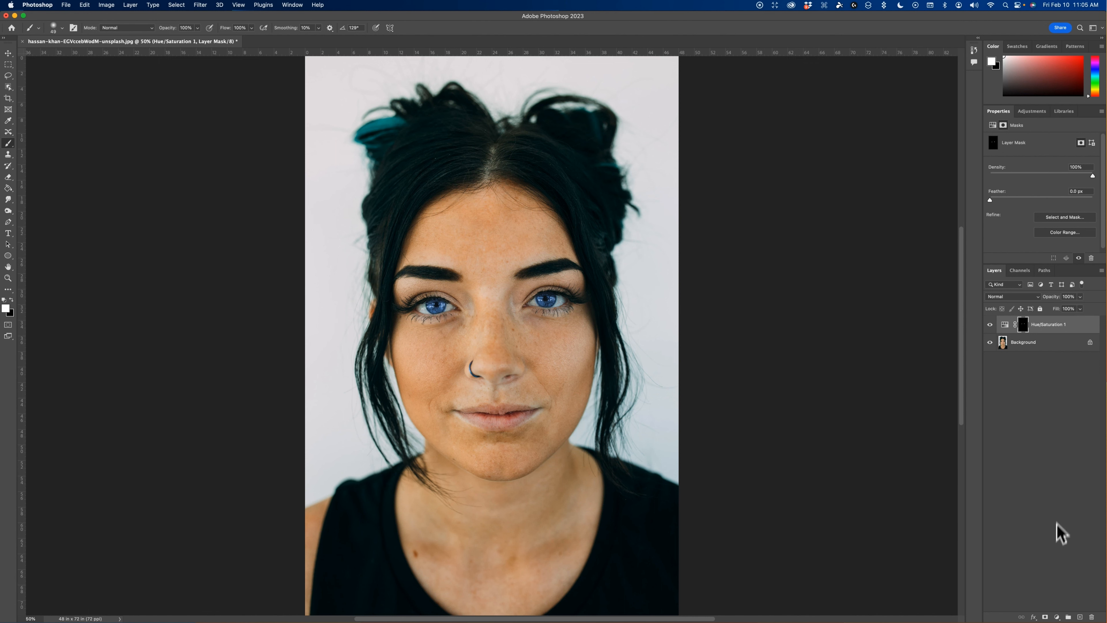
pyautogui.click(1058, 617)
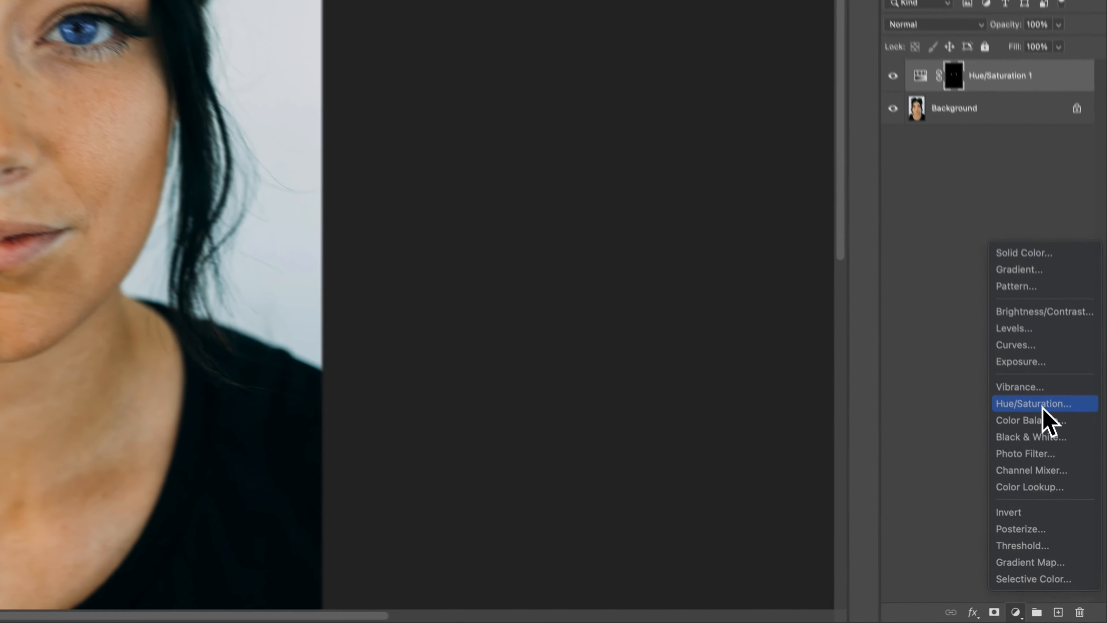
pyautogui.click(1043, 409)
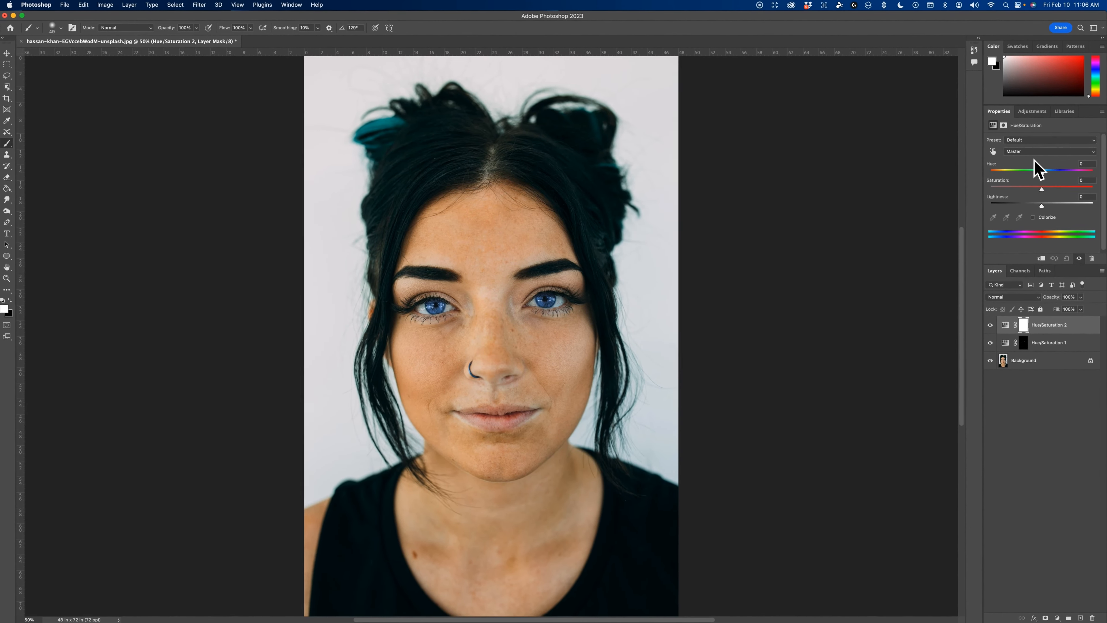
# - Try a Hue shift of +36 in Hue/Saturation 2, return the Hue to 0 and turn on Colorize
pyautogui.moveTo(1041, 172); pyautogui.dragTo(1068, 176)
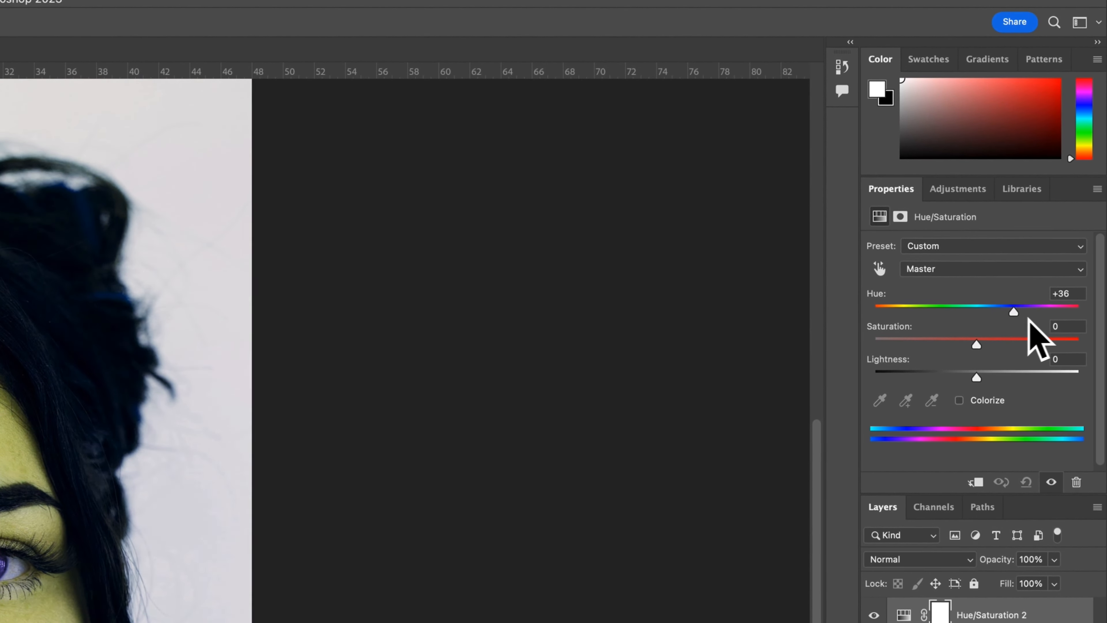
pyautogui.moveTo(1028, 318); pyautogui.dragTo(970, 314)
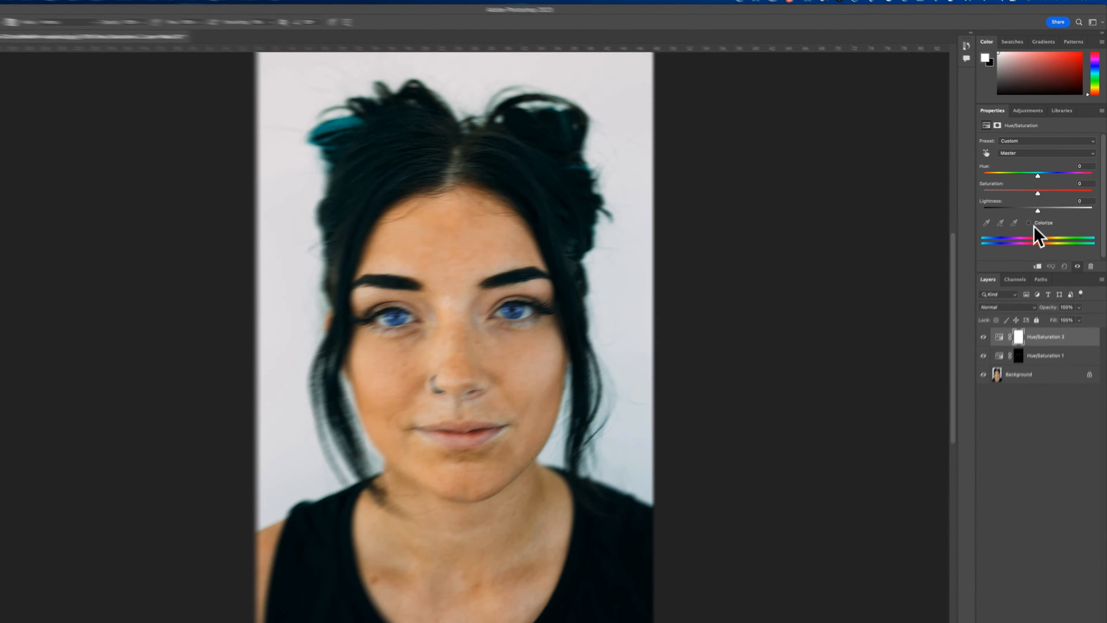
pyautogui.click(1033, 217)
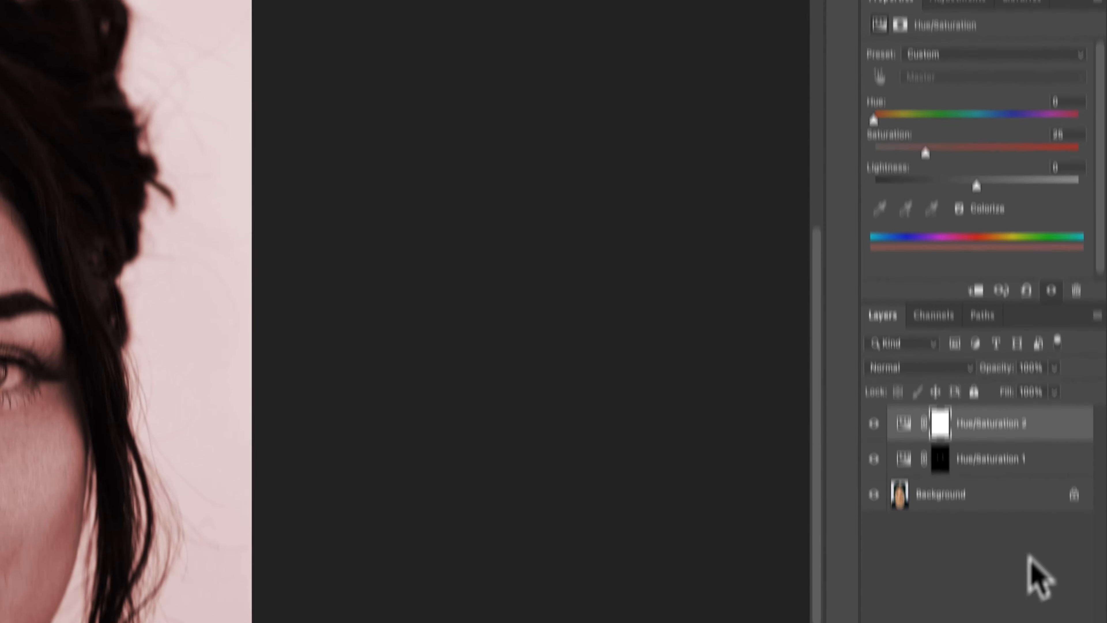
# - Invert the Hue/Saturation 2 layer mask to black and paint white over the left half of the upper lip
pyautogui.click(941, 434)
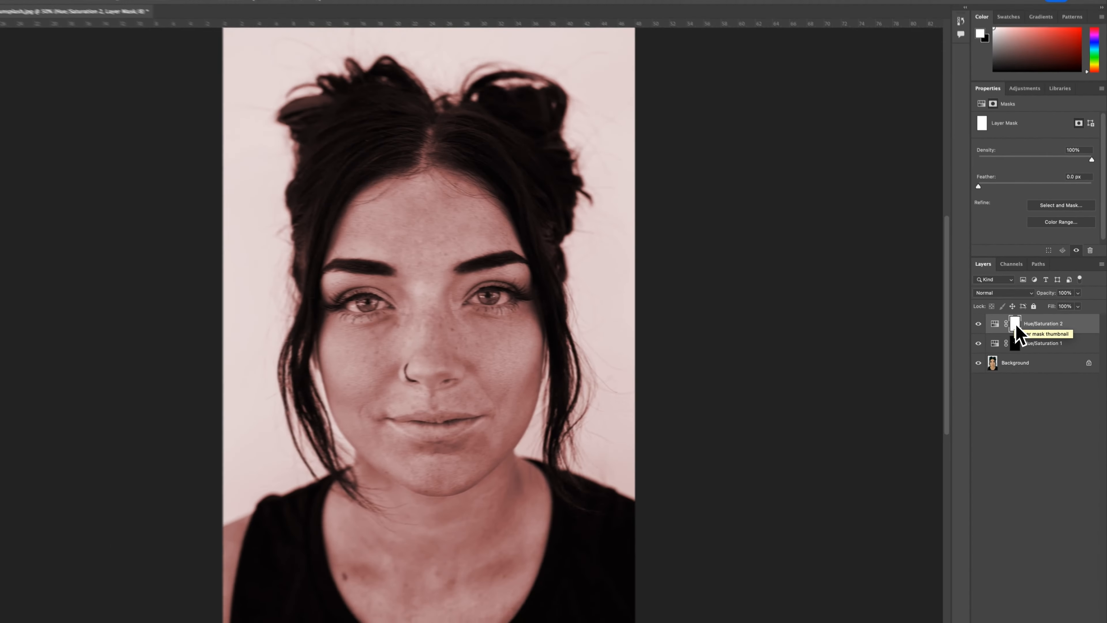
pyautogui.press('super+i')
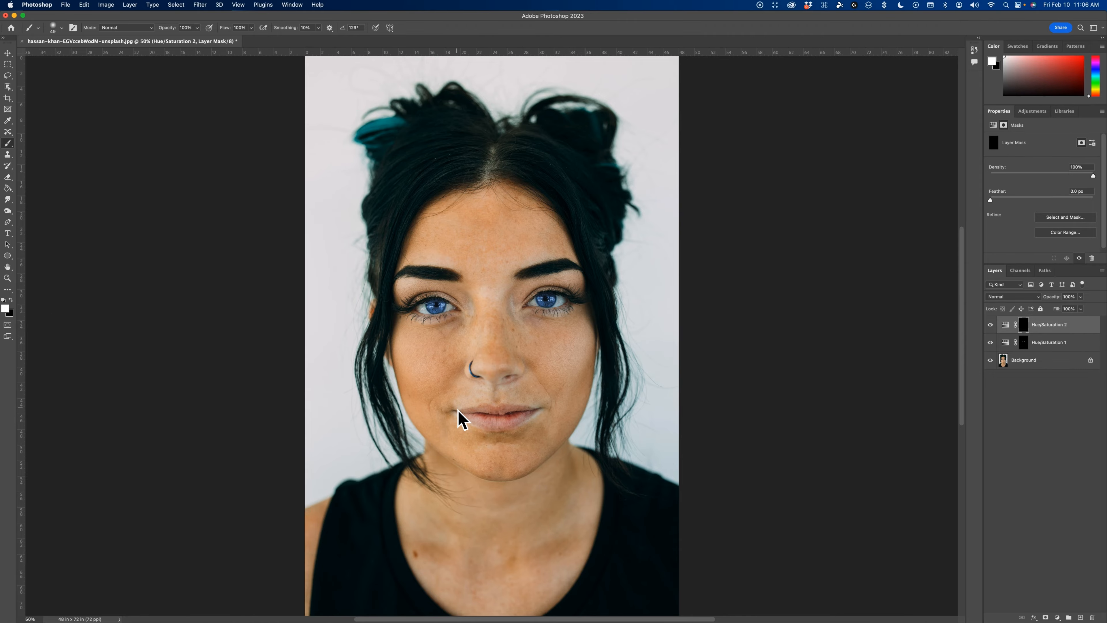
pyautogui.press('super+plus')
pyautogui.press('super+plus')
pyautogui.press('super+plus')
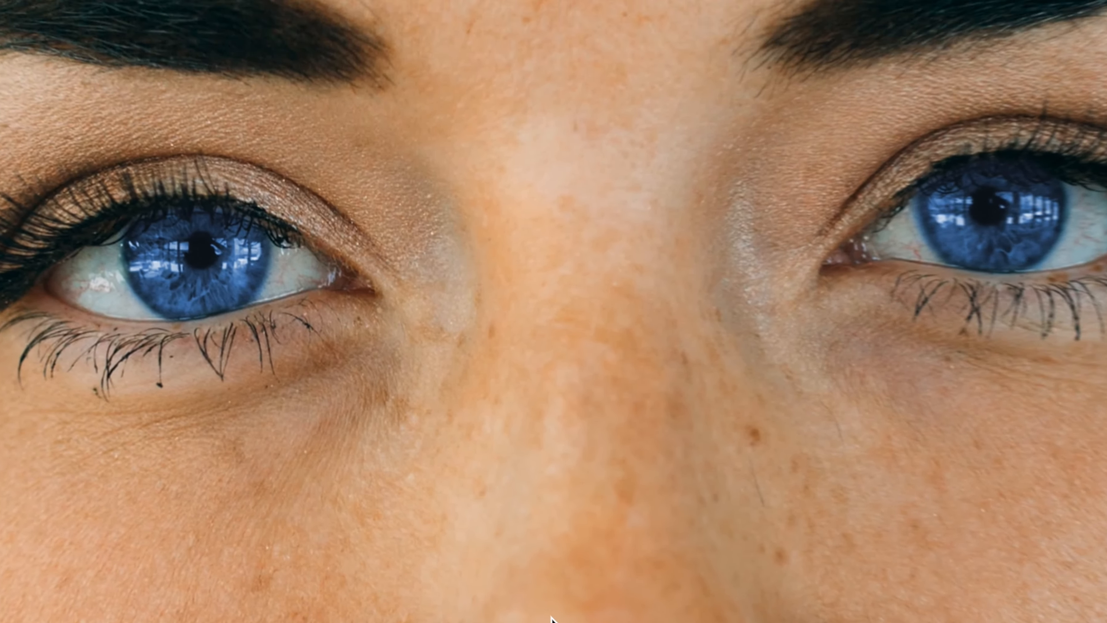
pyautogui.scroll(-8, 457, 410)
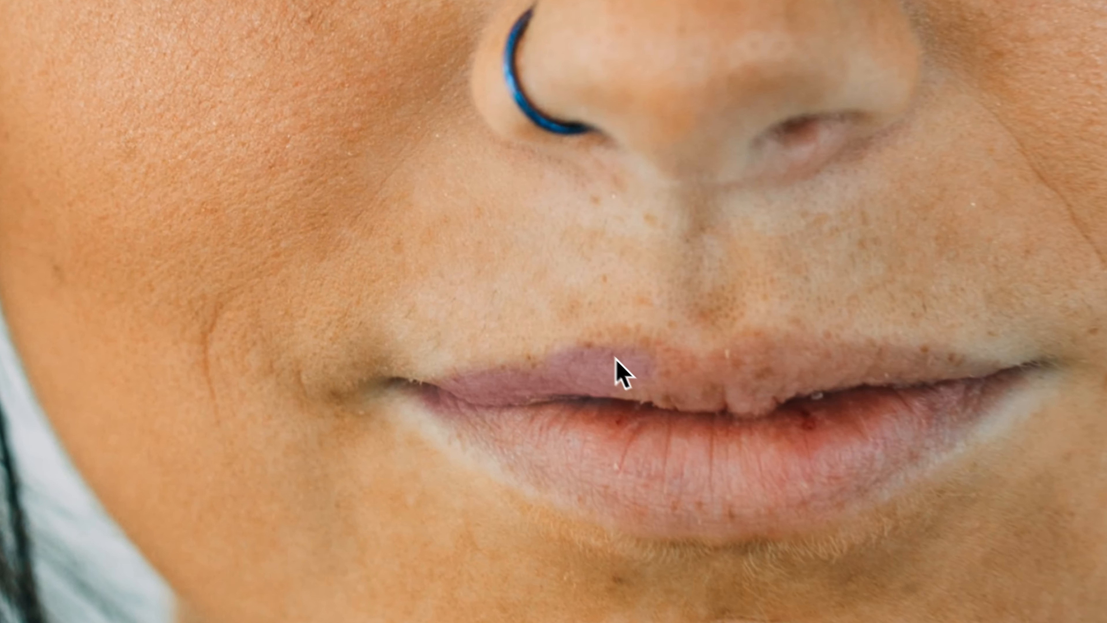
pyautogui.moveTo(615, 357); pyautogui.dragTo(536, 310)
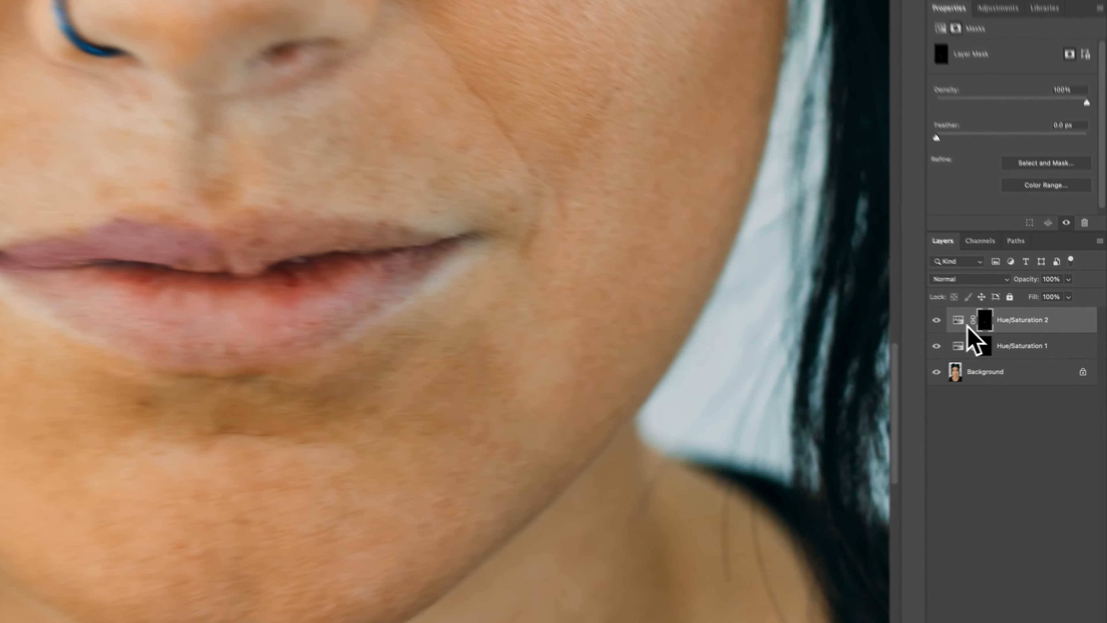
# - Set the Hue of Hue/Saturation 2 to 138 for a green preview tint and reselect its layer mask
pyautogui.click(1006, 325)
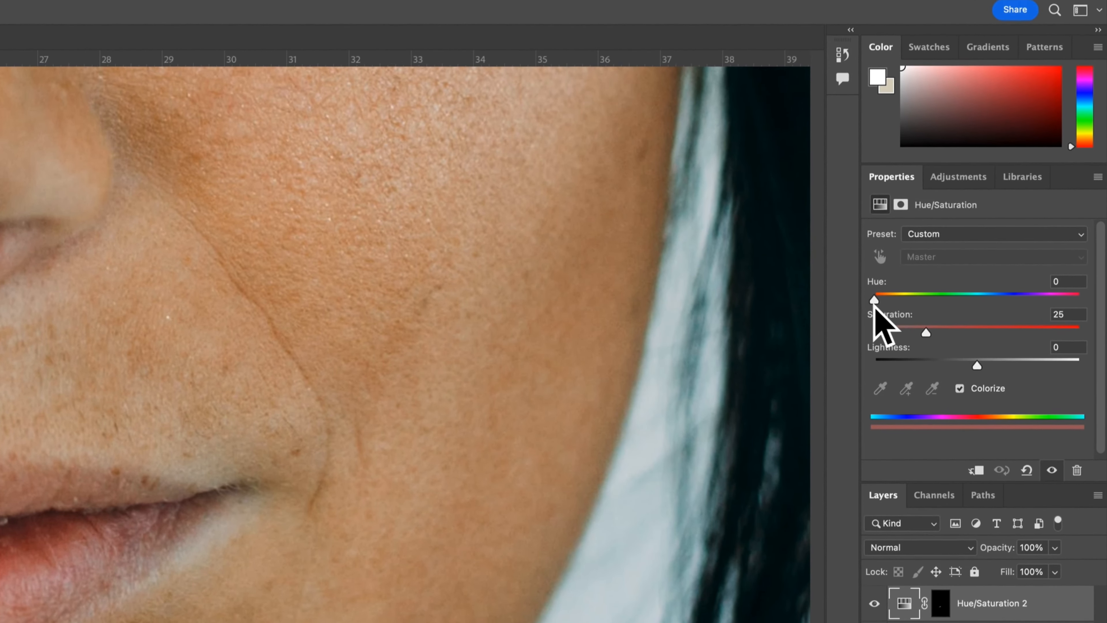
pyautogui.moveTo(874, 304); pyautogui.dragTo(931, 306)
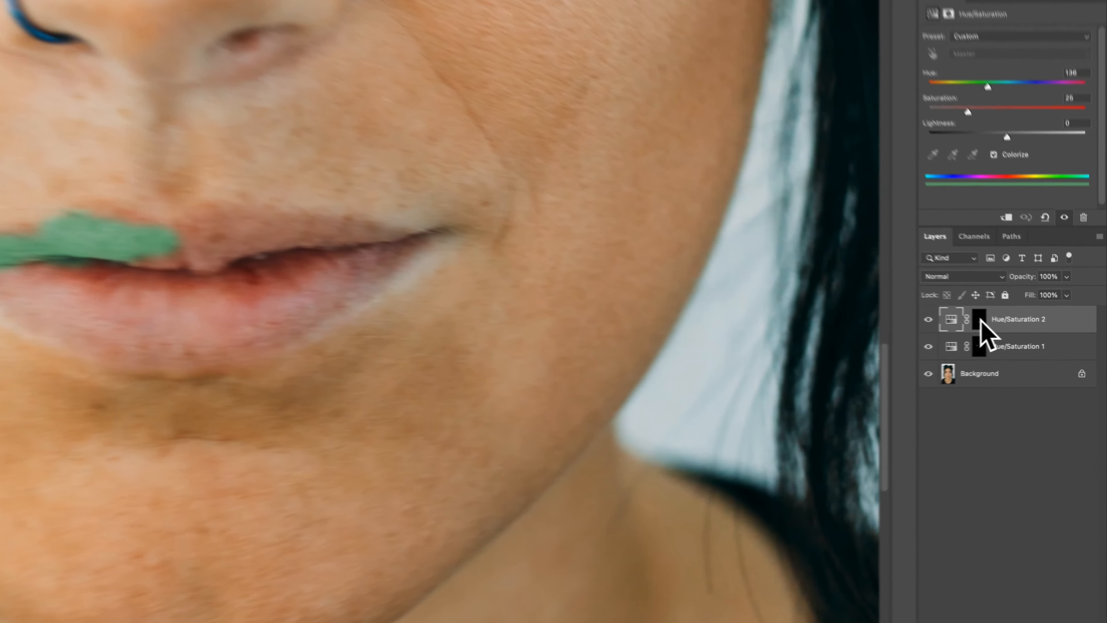
pyautogui.click(1024, 325)
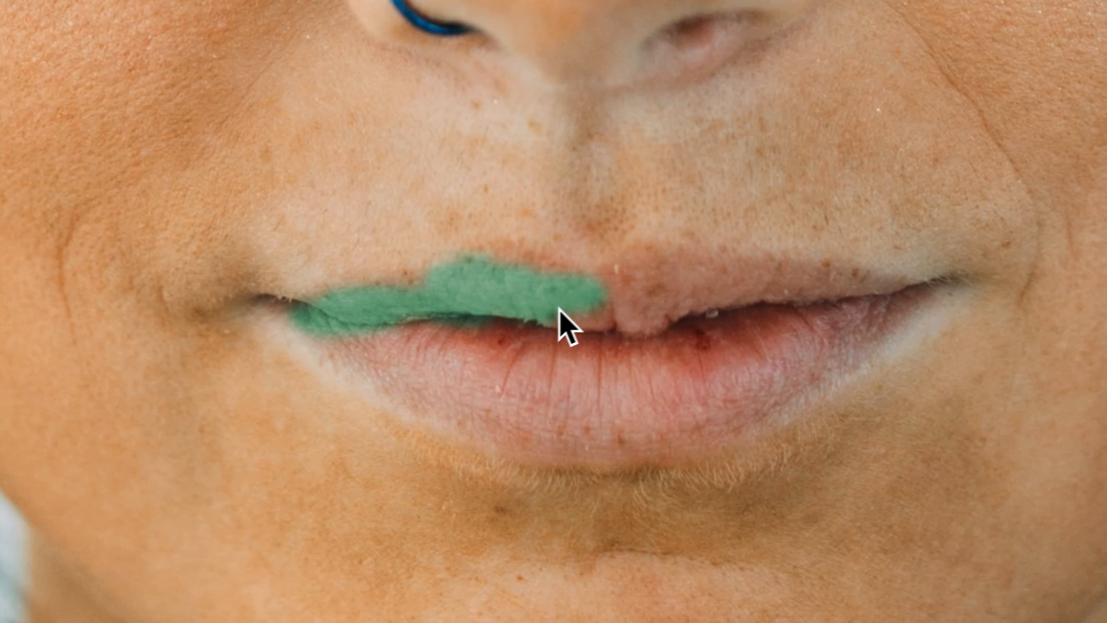
# - Paint white on the Hue/Saturation 2 mask over the rest of the upper lip, out to the right corner of the mouth
pyautogui.moveTo(569, 327)
pyautogui.mouseDown()
pyautogui.moveTo(611, 311)
pyautogui.moveTo(577, 306)
pyautogui.moveTo(623, 306)
pyautogui.mouseUp()
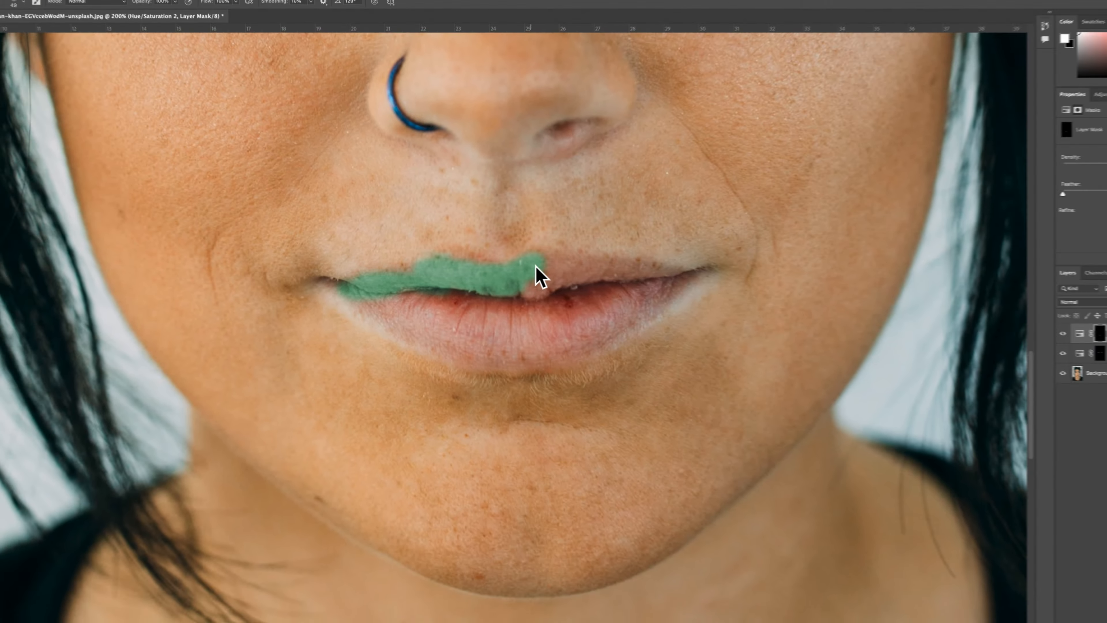
pyautogui.moveTo(536, 267)
pyautogui.mouseDown()
pyautogui.moveTo(563, 281)
pyautogui.moveTo(548, 279)
pyautogui.mouseUp()
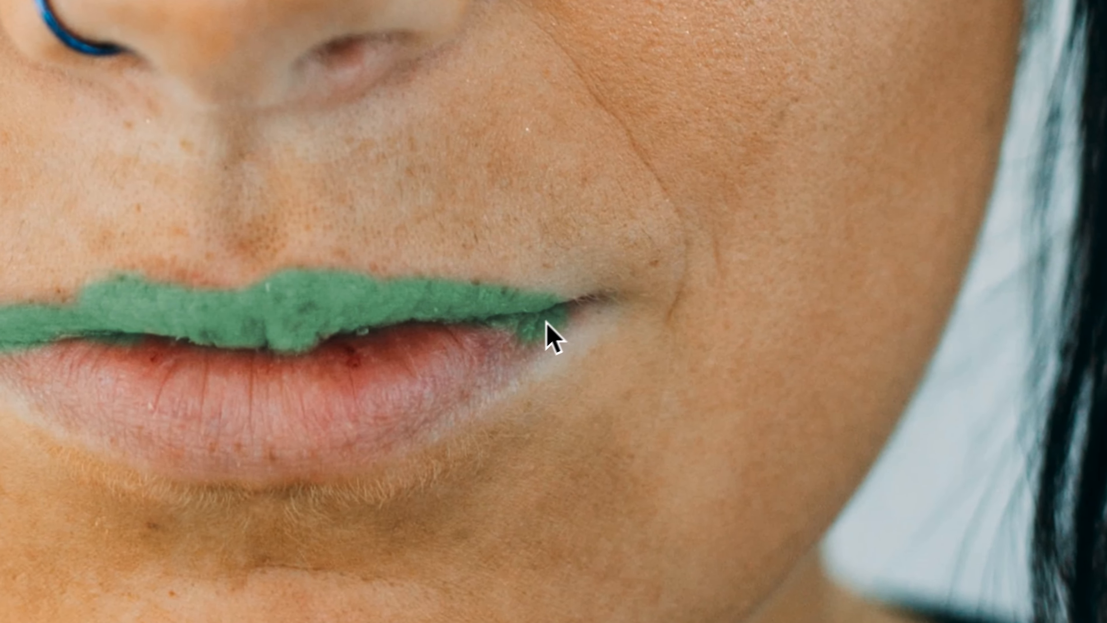
pyautogui.moveTo(623, 271); pyautogui.dragTo(605, 294)
# - Paint white on the Hue/Saturation 2 mask over the whole lower lip, adjusting the Soft Round brush size while filling it in
pyautogui.moveTo(532, 316)
pyautogui.mouseDown()
pyautogui.moveTo(457, 373)
pyautogui.moveTo(497, 353)
pyautogui.moveTo(464, 405)
pyautogui.mouseUp()
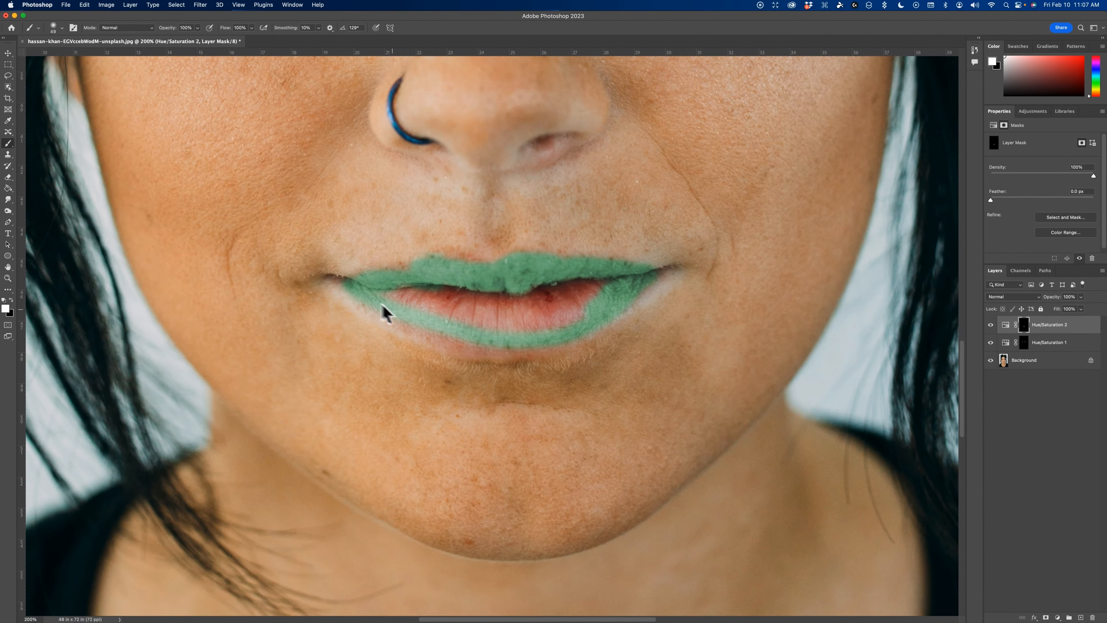
pyautogui.moveTo(383, 306); pyautogui.dragTo(567, 317)
pyautogui.rightClick(512, 303)
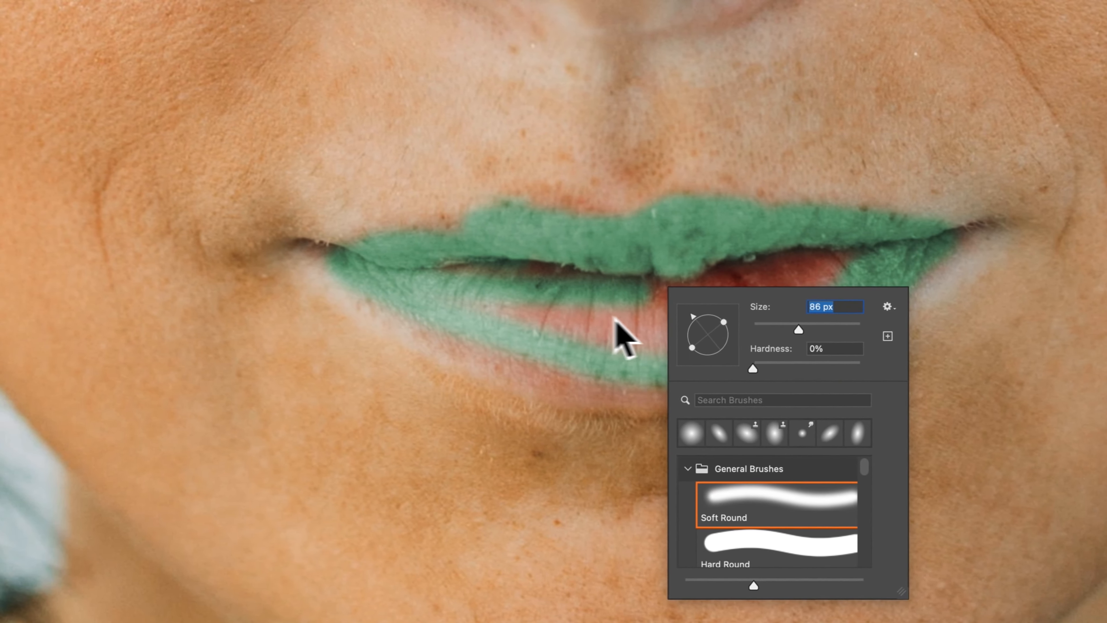
pyautogui.moveTo(320, 302); pyautogui.dragTo(264, 290)
pyautogui.moveTo(374, 332)
pyautogui.mouseDown()
pyautogui.moveTo(603, 317)
pyautogui.moveTo(547, 316)
pyautogui.moveTo(559, 314)
pyautogui.mouseUp()
pyautogui.rightClick(496, 309)
pyautogui.moveTo(312, 314)
pyautogui.mouseDown()
pyautogui.moveTo(371, 310)
pyautogui.moveTo(569, 371)
pyautogui.moveTo(711, 322)
pyautogui.mouseUp()
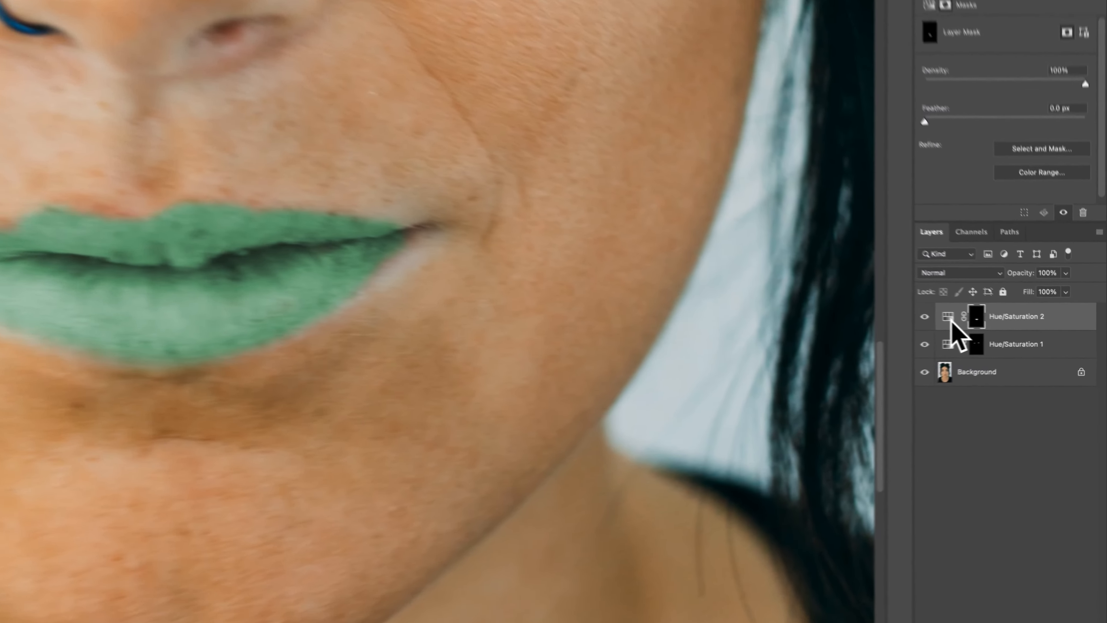
# - Recolour the lips red in the Hue/Saturation 2 adjustment, moving the Hue to the red end and raising the saturation
pyautogui.click(1006, 324)
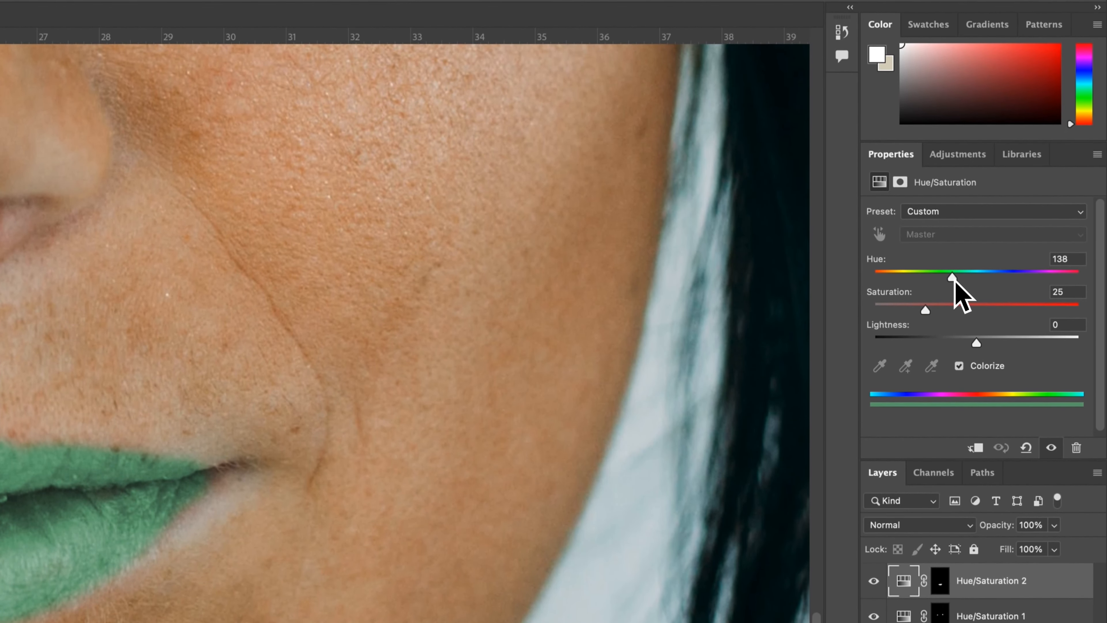
pyautogui.moveTo(951, 7); pyautogui.dragTo(928, 6)
pyautogui.moveTo(928, 279); pyautogui.dragTo(872, 277)
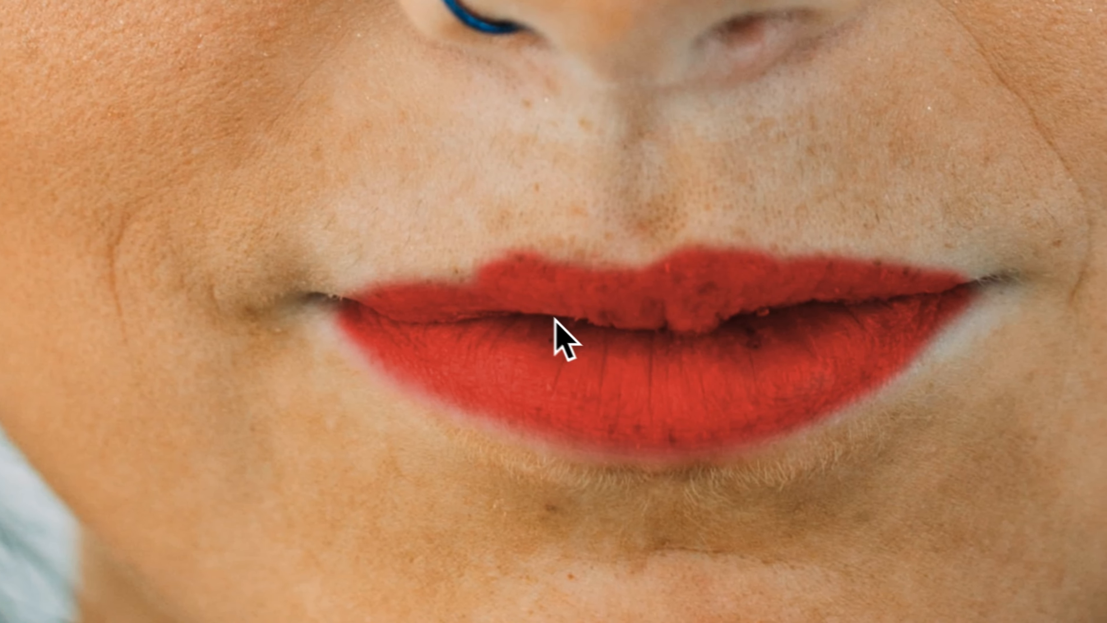
# - Clean up the lip edges on the Hue/Saturation 2 mask with a smaller soft brush, painting black over the colour spill
pyautogui.rightClick(507, 310)
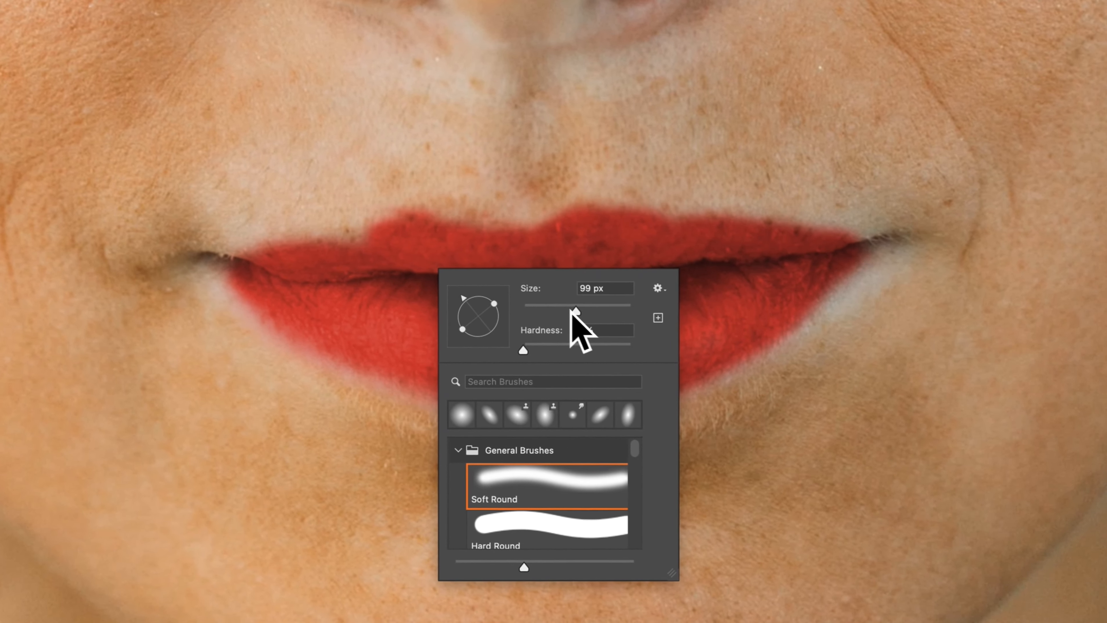
pyautogui.moveTo(551, 309); pyautogui.dragTo(538, 310)
pyautogui.click(347, 249)
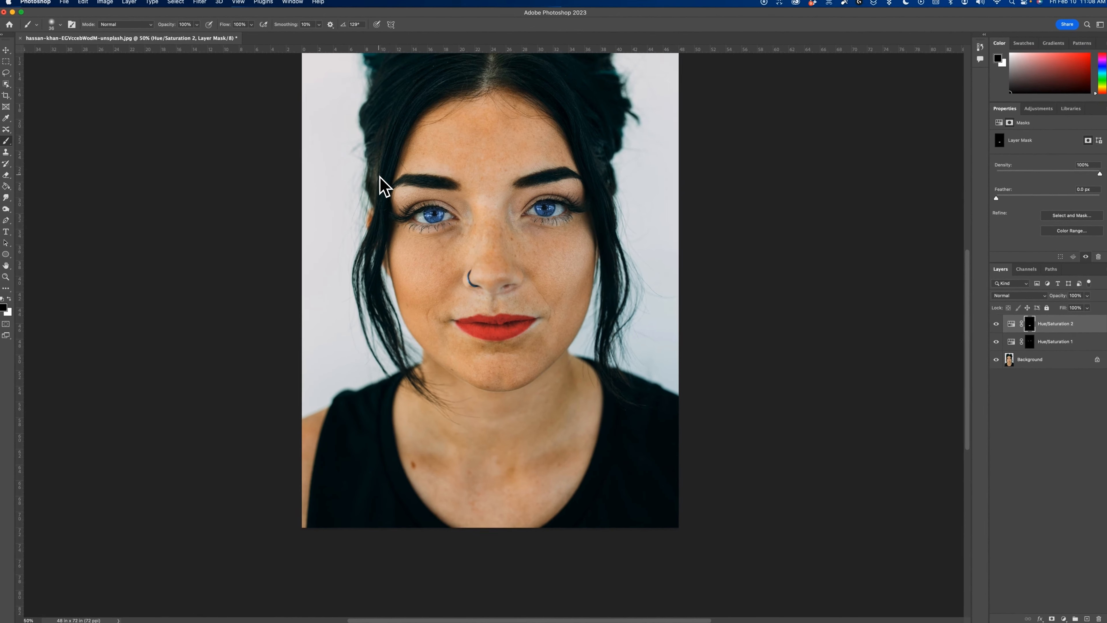
pyautogui.press('super+minus')
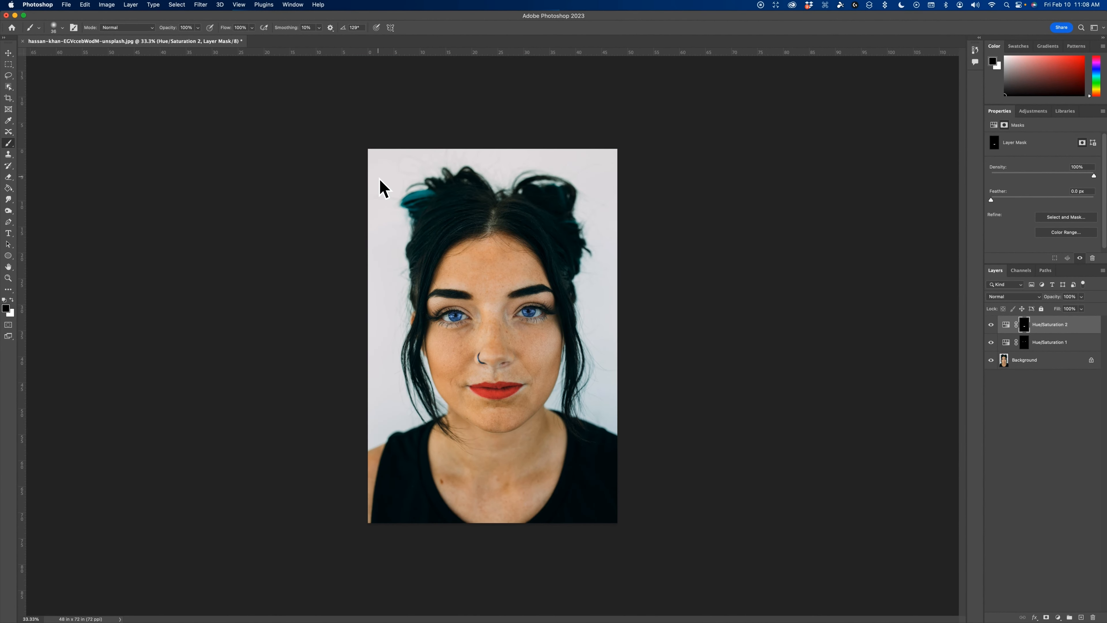